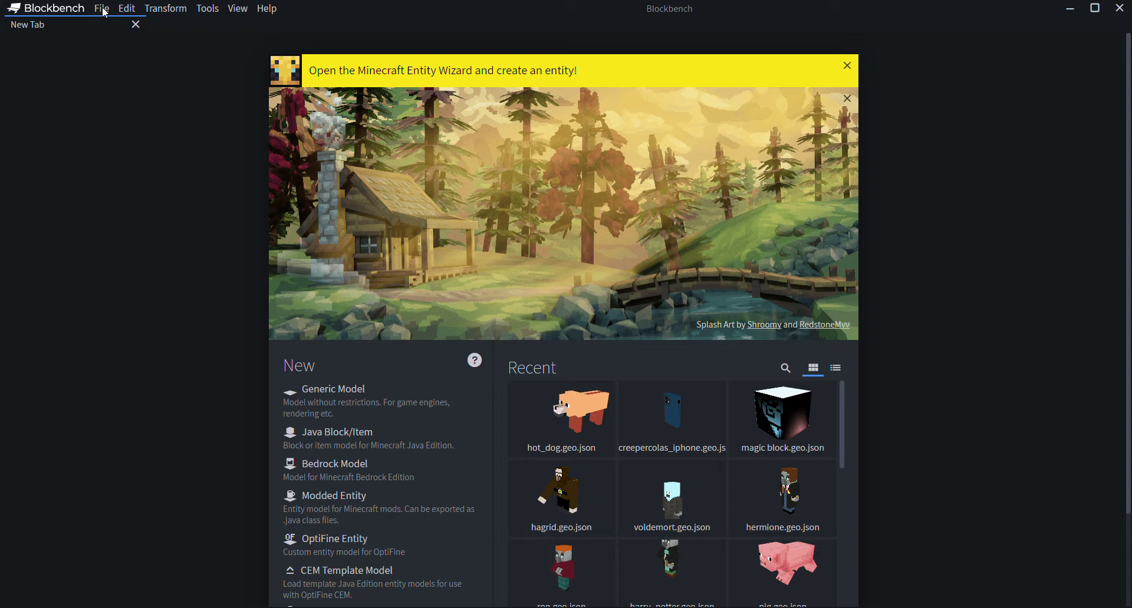
Browse the installed plugins and the plugins available for installation.
{"action": "left_click", "coordinate": [102, 9]}
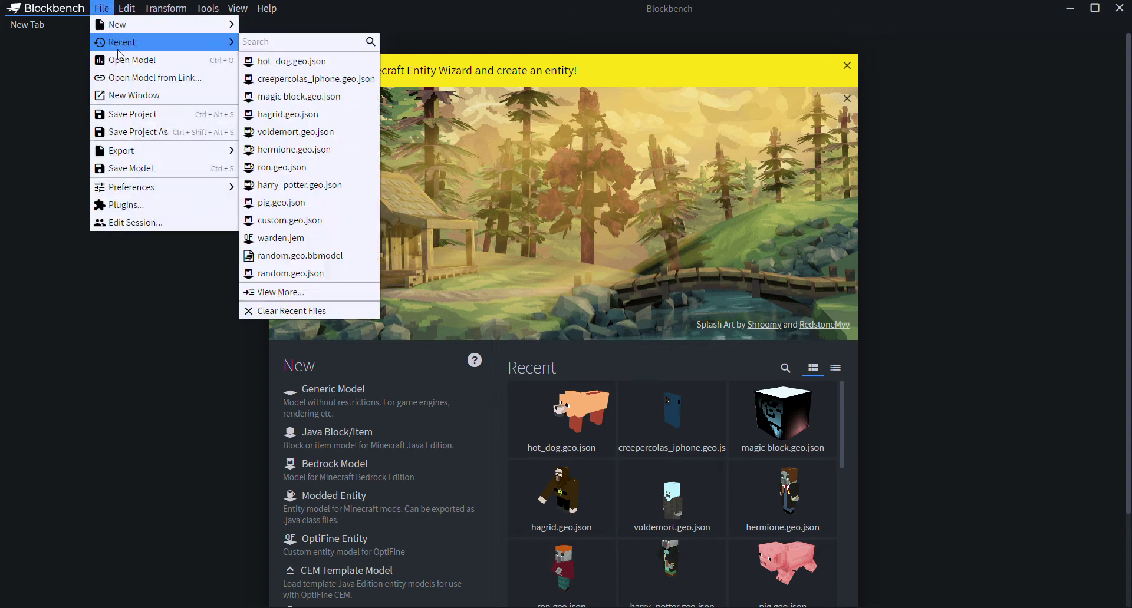
{"action": "left_click", "coordinate": [157, 202]}
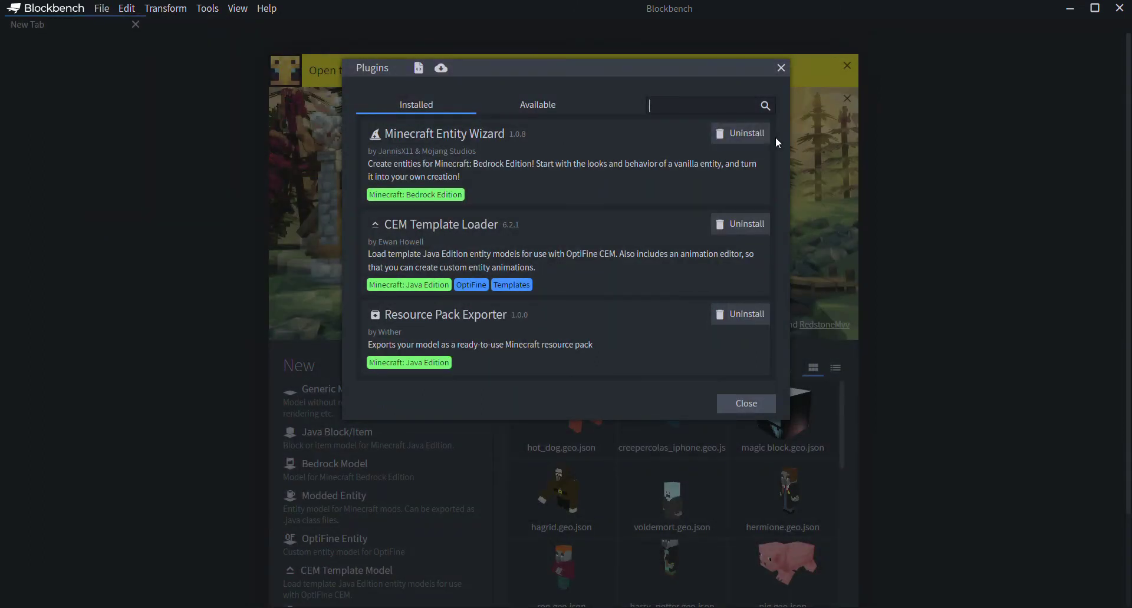
{"action": "left_click", "coordinate": [548, 106]}
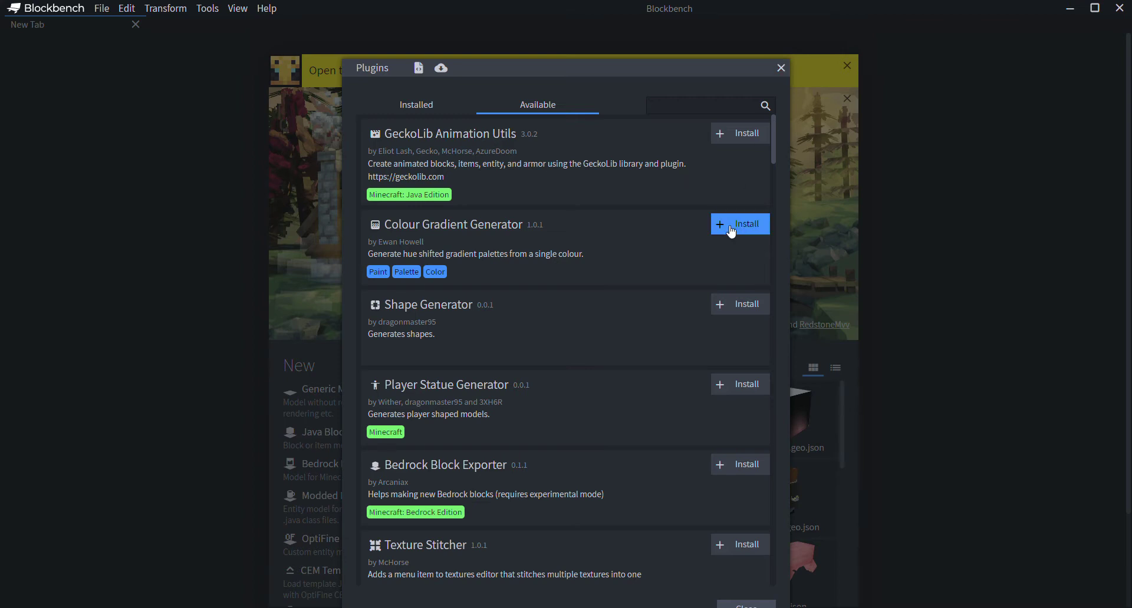
{"action": "left_click", "coordinate": [783, 68]}
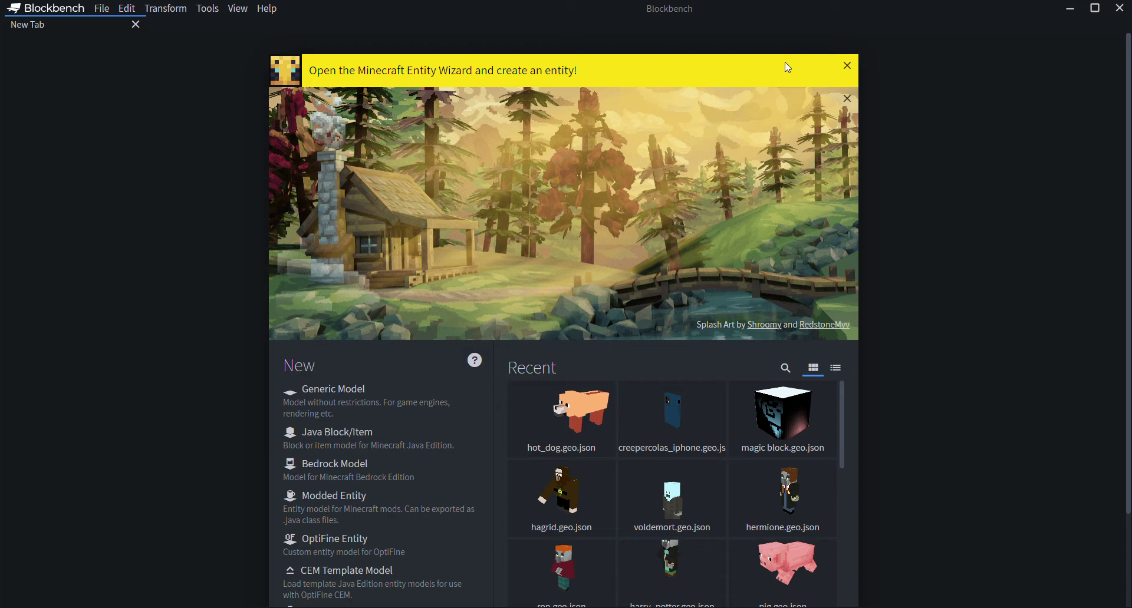
{"action": "left_click", "coordinate": [102, 9]}
{"action": "mouse_move", "coordinate": [118, 42]}
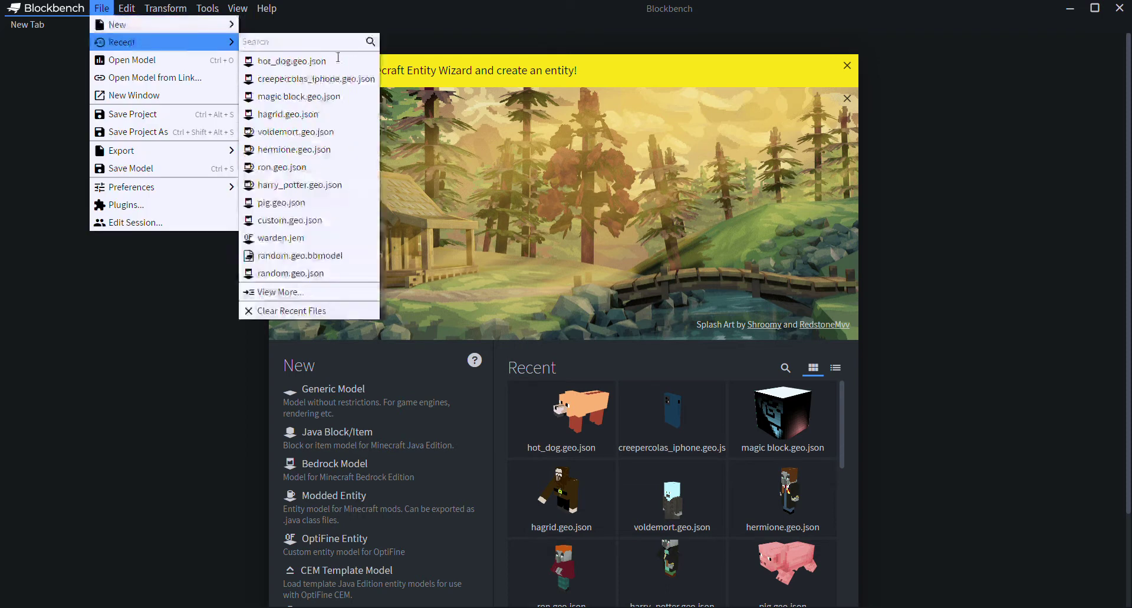
{"action": "left_click", "coordinate": [916, 161]}
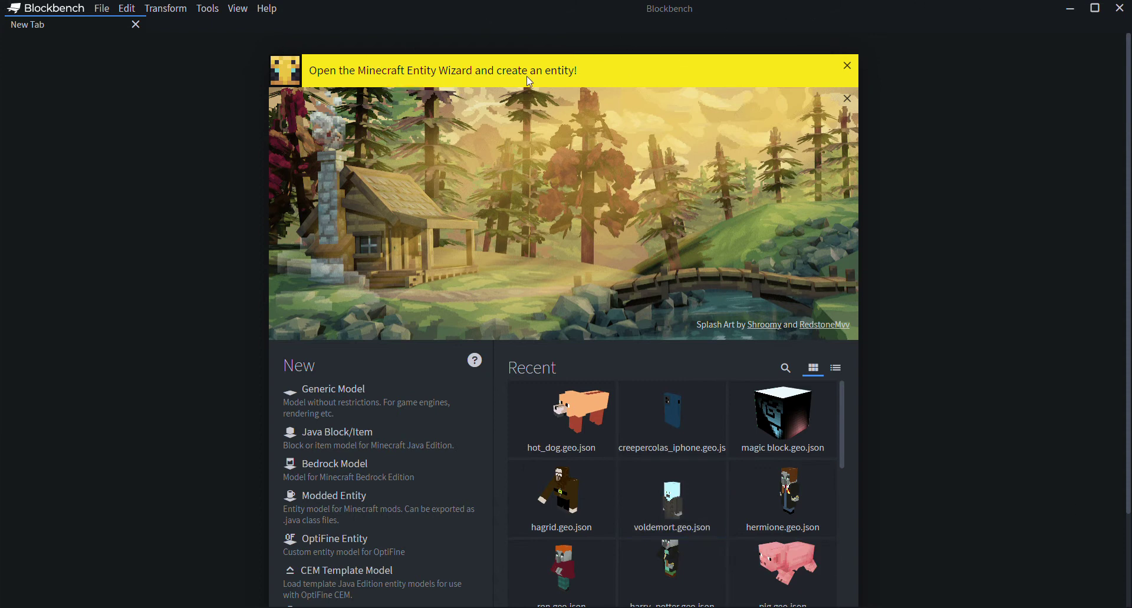
Start the Minecraft Entity Wizard and set the entity's display name to Apple.
{"action": "left_click", "coordinate": [559, 78]}
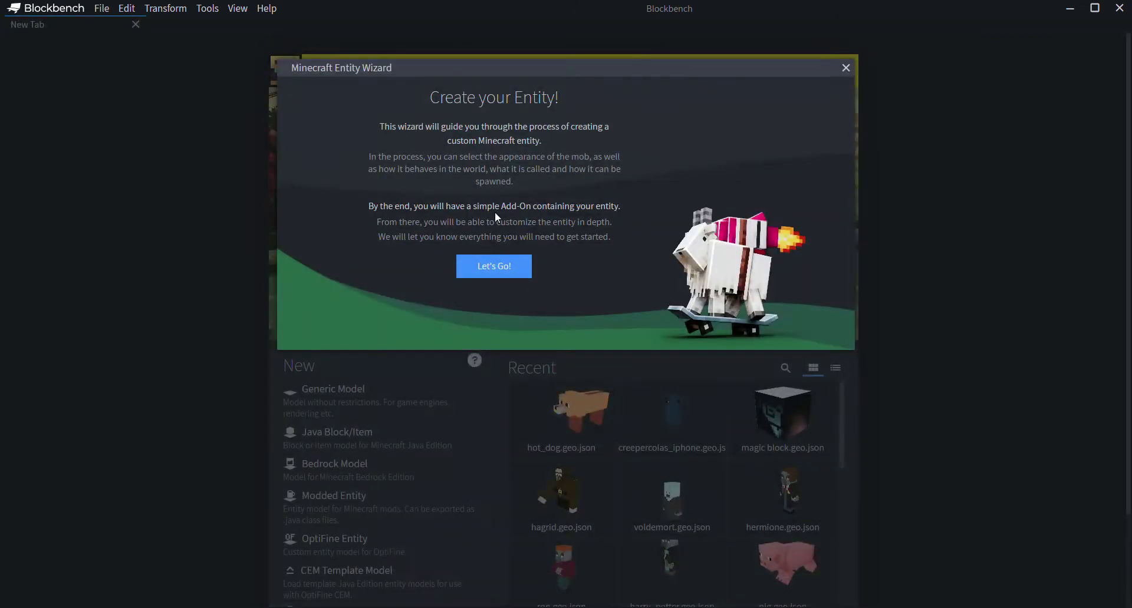
{"action": "left_click", "coordinate": [503, 267]}
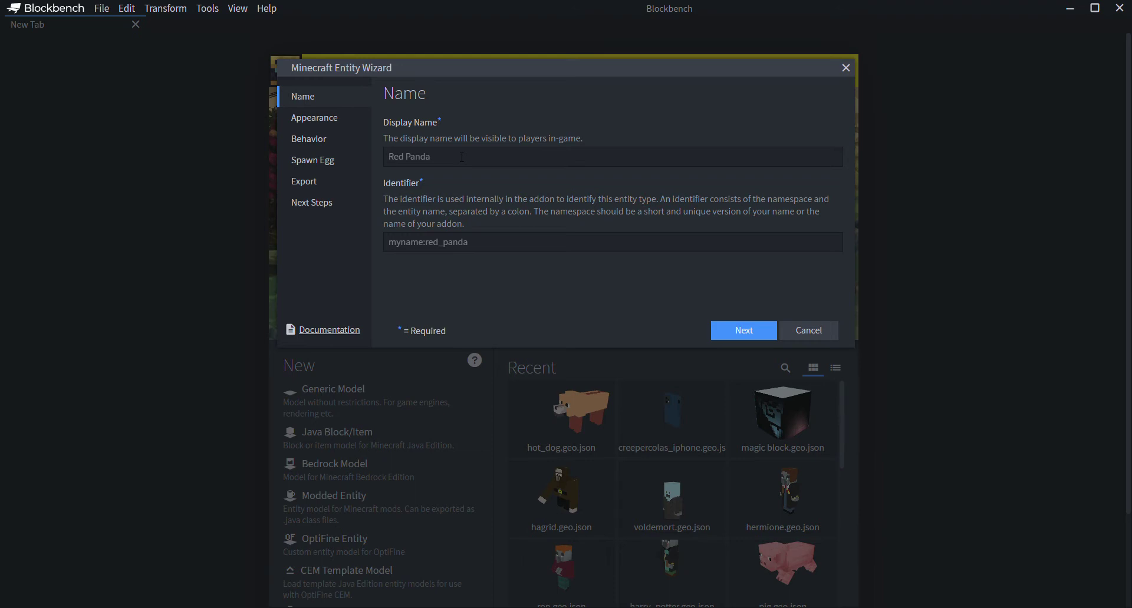
{"action": "type", "text": "A"}
{"action": "type", "text": "pp"}
{"action": "type", "text": "le"}
Set the entity's identifier to leo:apple.
{"action": "type", "text": "app"}
{"action": "type", "text": "."}
{"action": "key", "text": "BackSpace"}
{"action": "type", "text": "_a"}
{"action": "key", "text": "BackSpace"}
{"action": "key", "text": "BackSpace"}
{"action": "key", "text": "BackSpace"}
{"action": "type", "text": "L"}
{"action": "key", "text": "BackSpace"}
{"action": "type", "text": "leo:h"}
{"action": "key", "text": "BackSpace"}
{"action": "type", "text": "apple"}
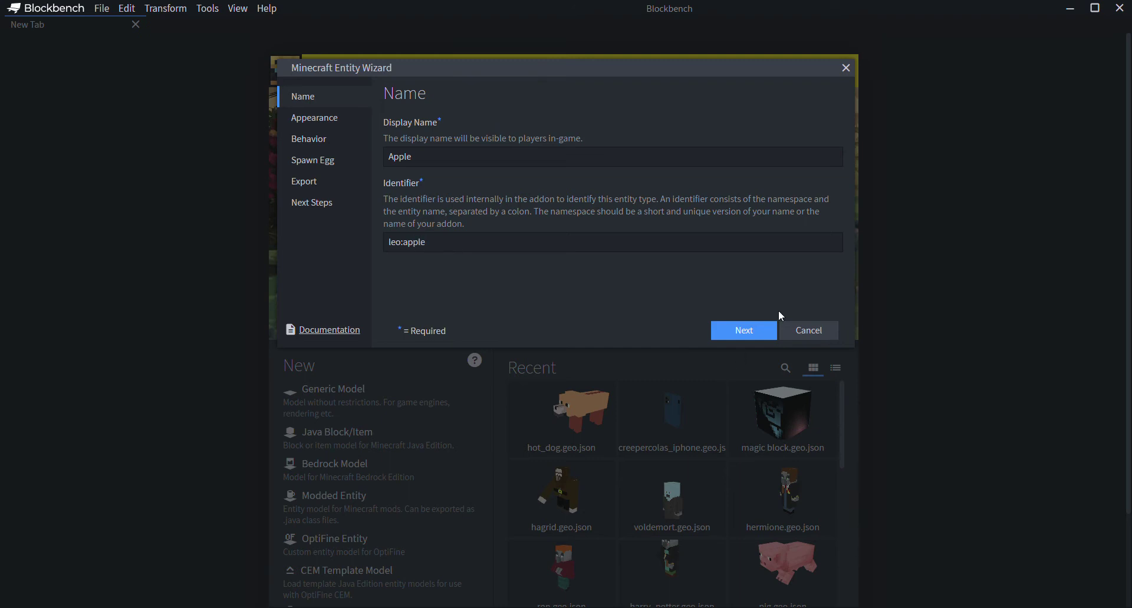
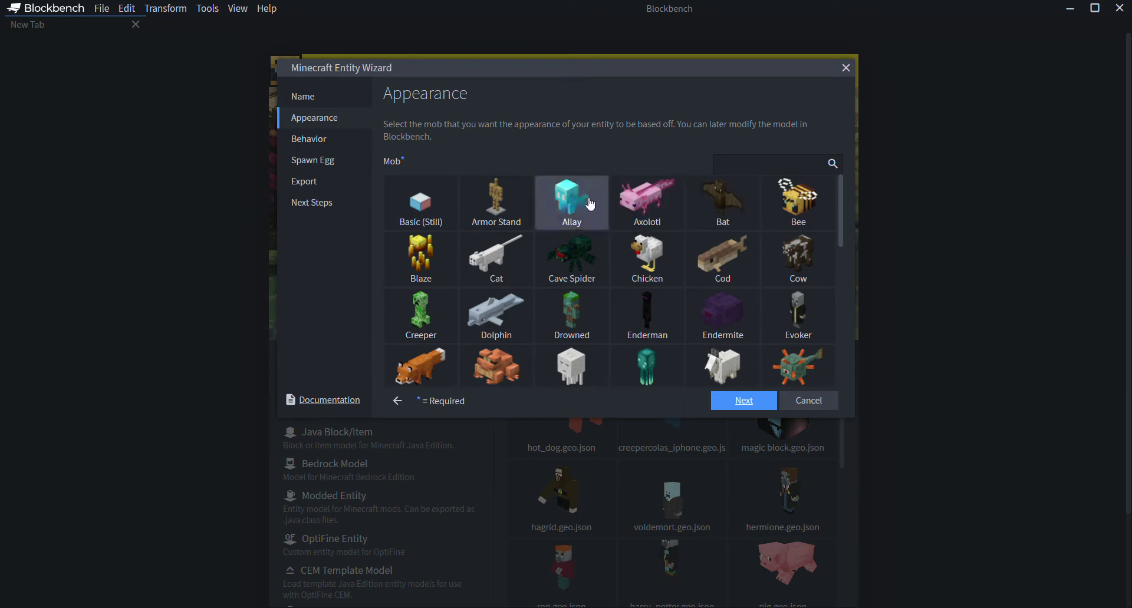
Base the entity's appearance on the Basic (Still) mob and continue to the behavior settings.
{"action": "scroll", "coordinate": [590, 195], "scroll_direction": "down", "scroll_amount": 10}
{"action": "scroll", "coordinate": [596, 219], "scroll_direction": "up", "scroll_amount": 5}
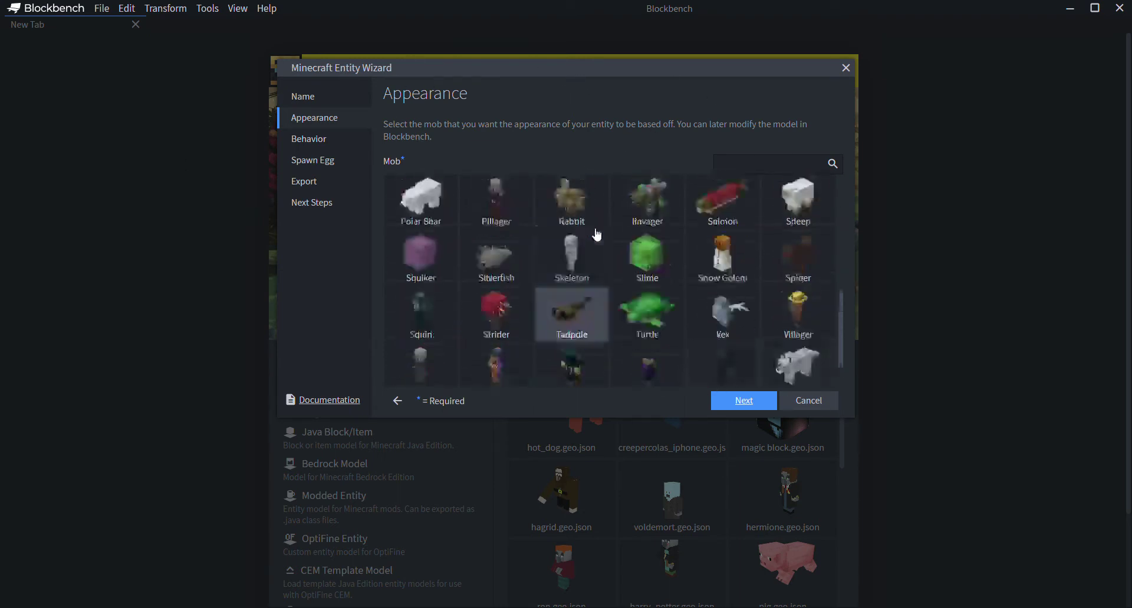
{"action": "scroll", "coordinate": [608, 228], "scroll_direction": "down", "scroll_amount": 2}
{"action": "scroll", "coordinate": [608, 228], "scroll_direction": "up", "scroll_amount": 4}
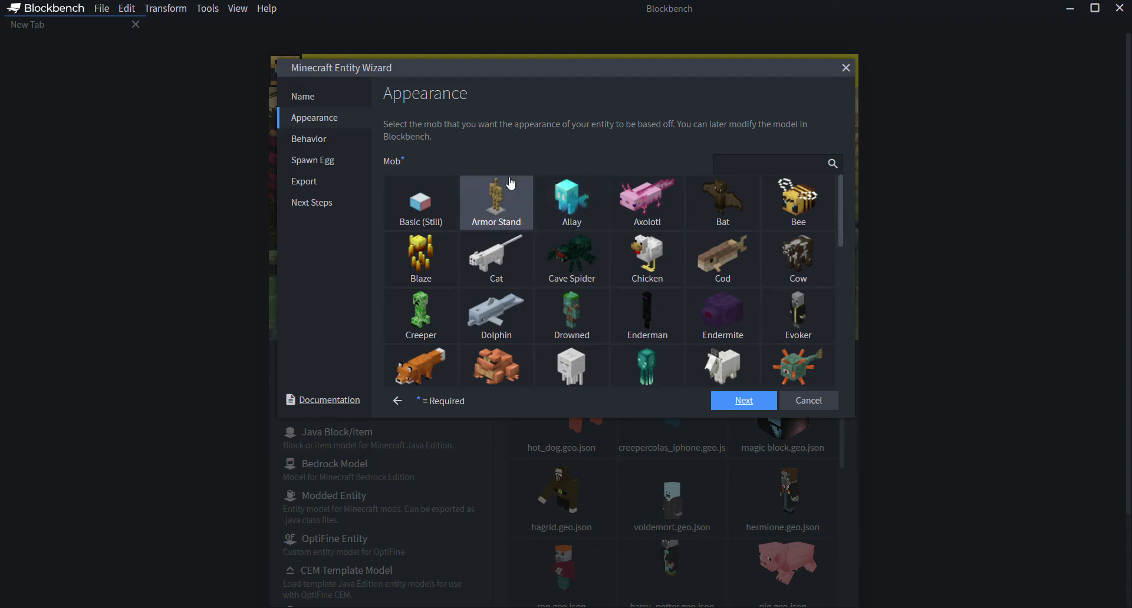
{"action": "scroll", "coordinate": [622, 312], "scroll_direction": "down", "scroll_amount": 2}
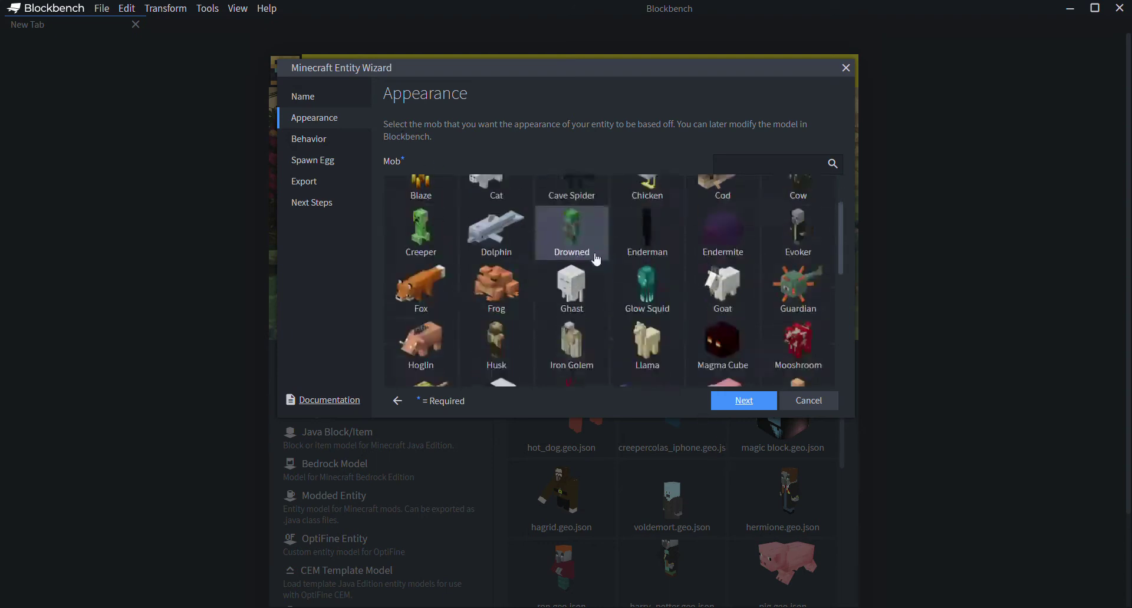
{"action": "scroll", "coordinate": [593, 251], "scroll_direction": "down", "scroll_amount": 3}
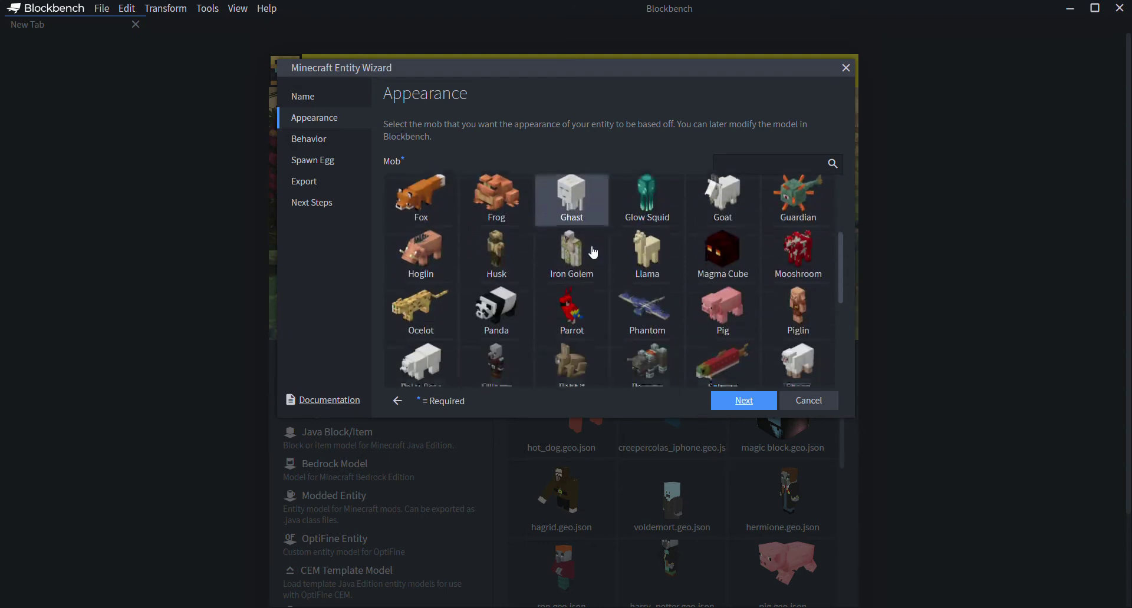
{"action": "scroll", "coordinate": [593, 252], "scroll_direction": "down", "scroll_amount": 2}
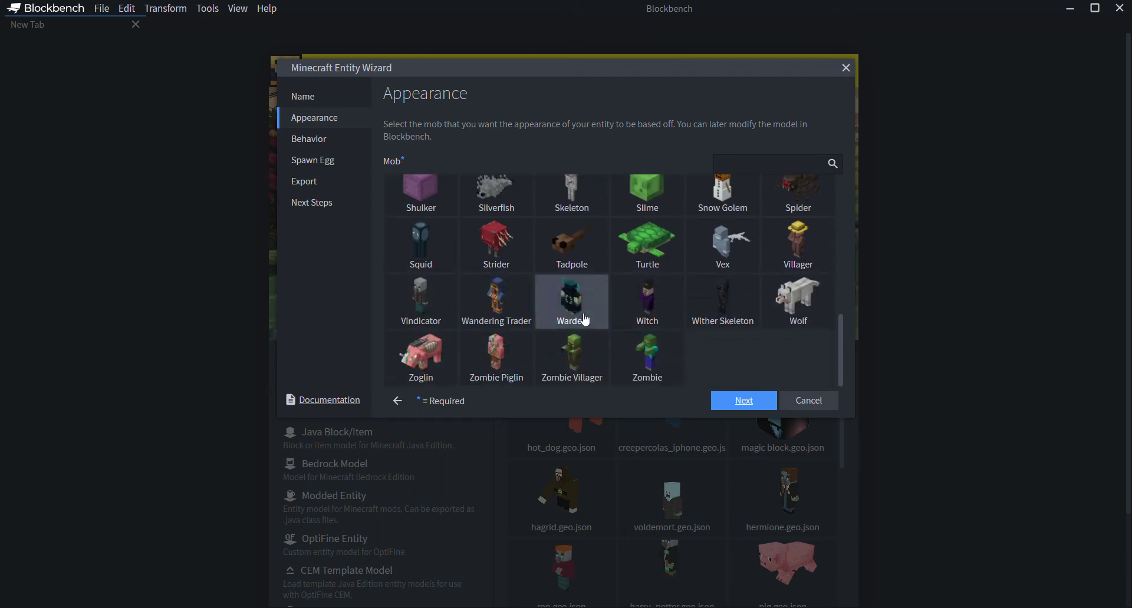
{"action": "scroll", "coordinate": [585, 319], "scroll_direction": "up", "scroll_amount": 10}
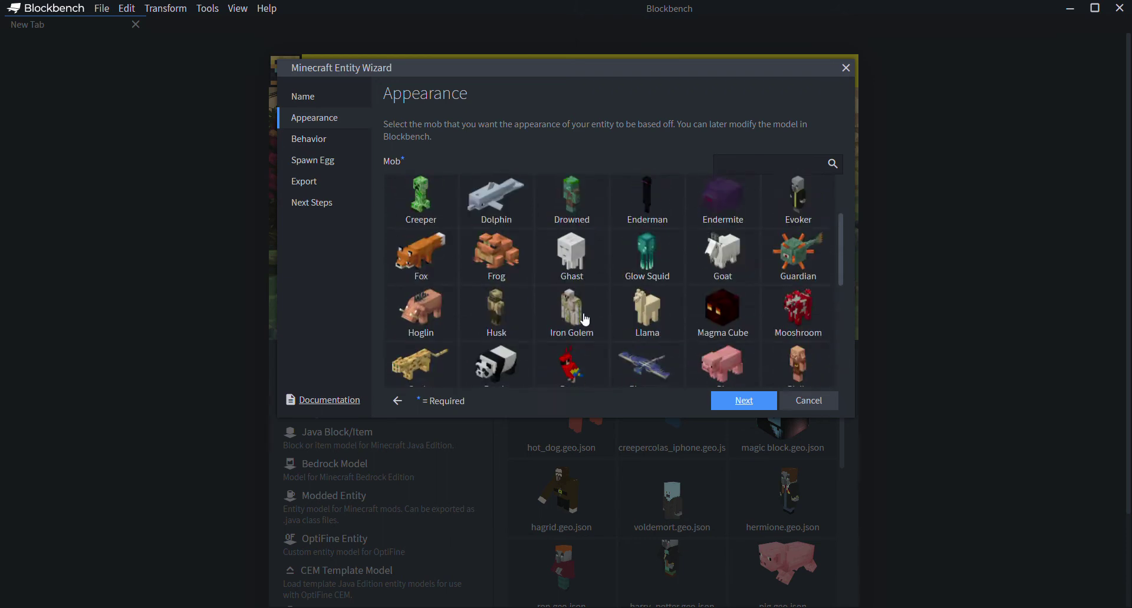
{"action": "scroll", "coordinate": [584, 320], "scroll_direction": "down", "scroll_amount": 5}
{"action": "scroll", "coordinate": [584, 320], "scroll_direction": "up", "scroll_amount": 5}
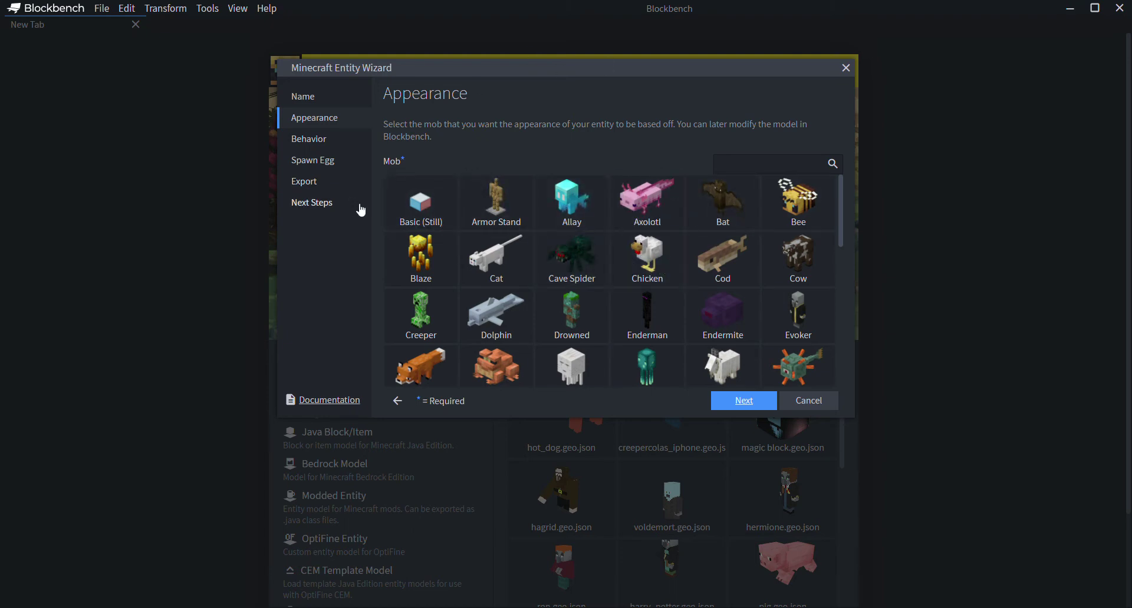
{"action": "left_click", "coordinate": [419, 218]}
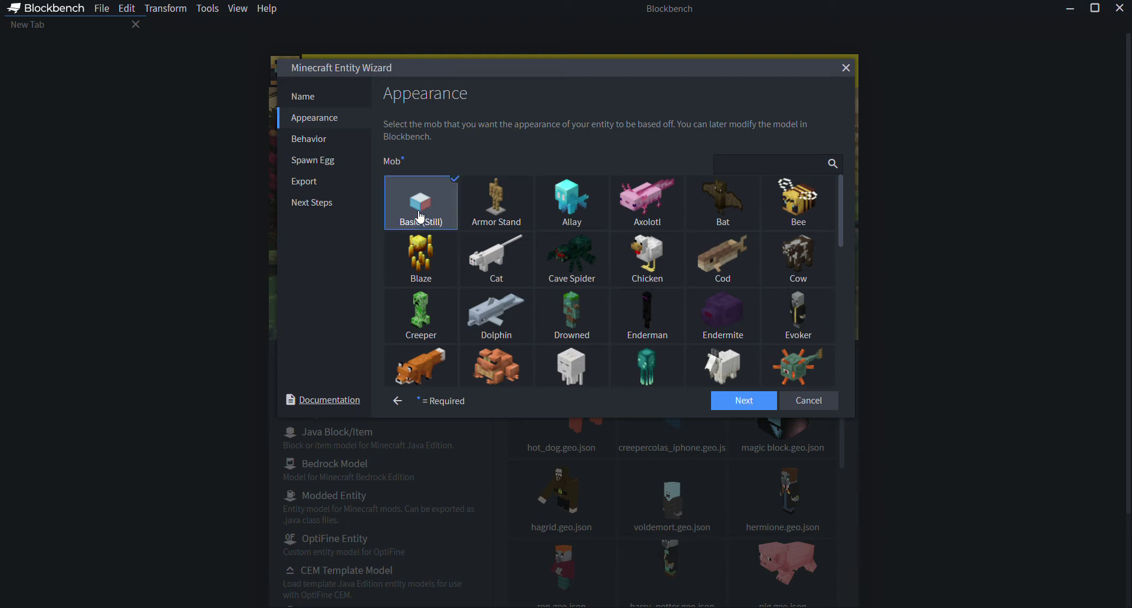
{"action": "left_click", "coordinate": [750, 405]}
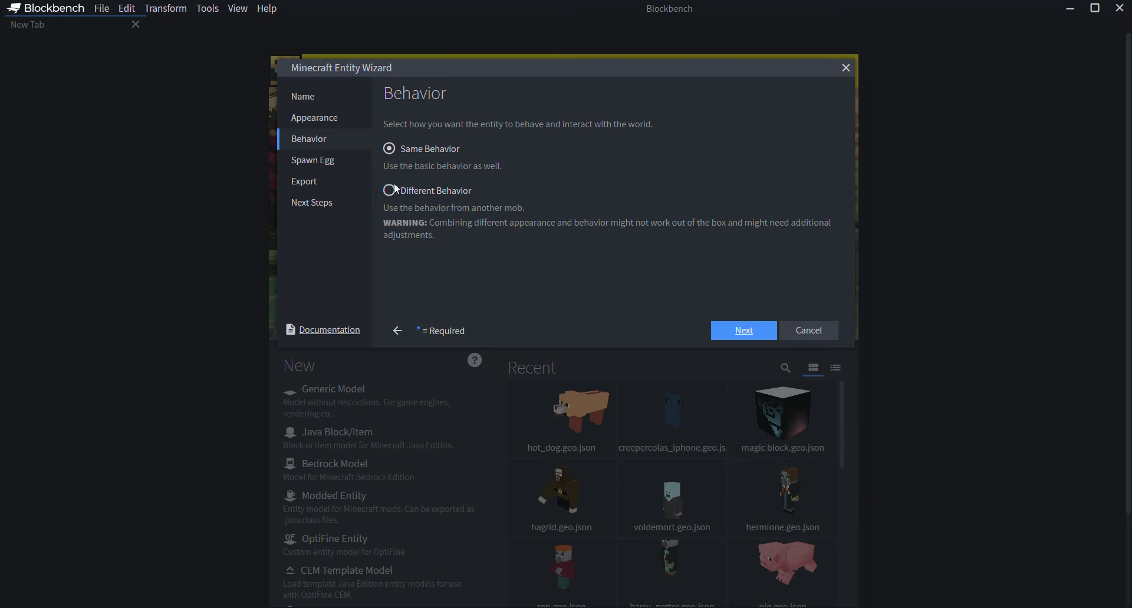
{"action": "left_click", "coordinate": [393, 194]}
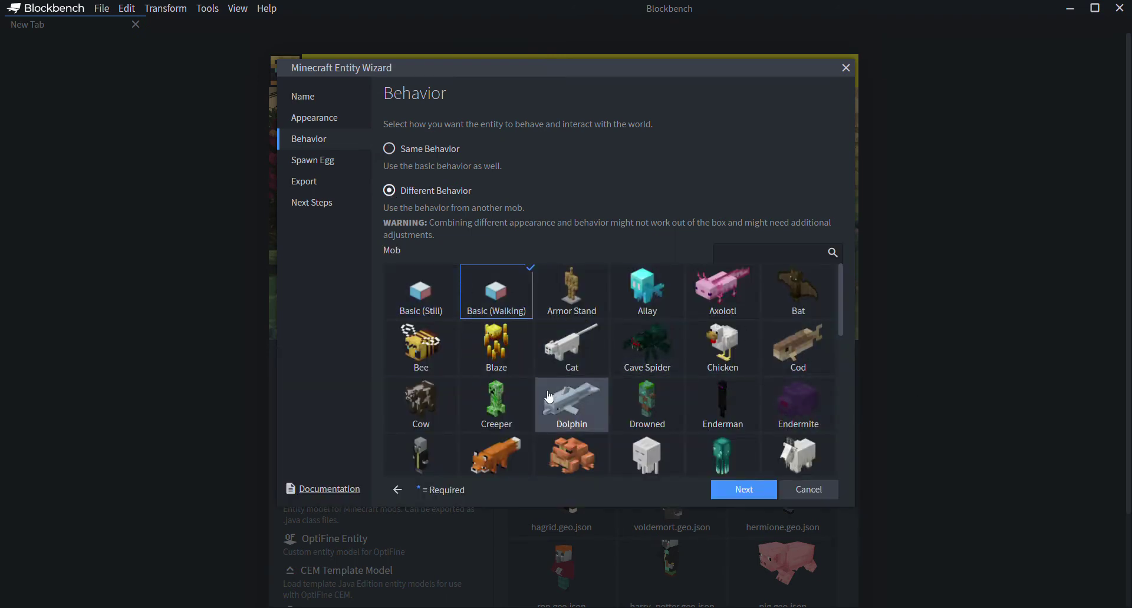
{"action": "scroll", "coordinate": [590, 348], "scroll_direction": "down", "scroll_amount": 3}
{"action": "scroll", "coordinate": [607, 350], "scroll_direction": "down", "scroll_amount": 5}
{"action": "scroll", "coordinate": [608, 349], "scroll_direction": "up", "scroll_amount": 10}
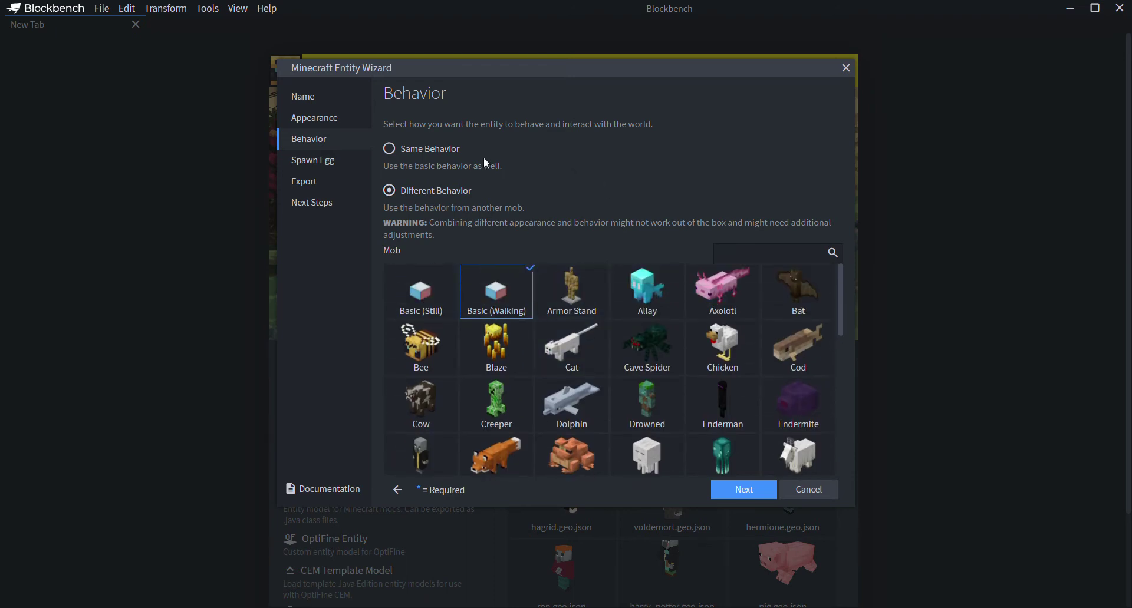
{"action": "left_click", "coordinate": [390, 150]}
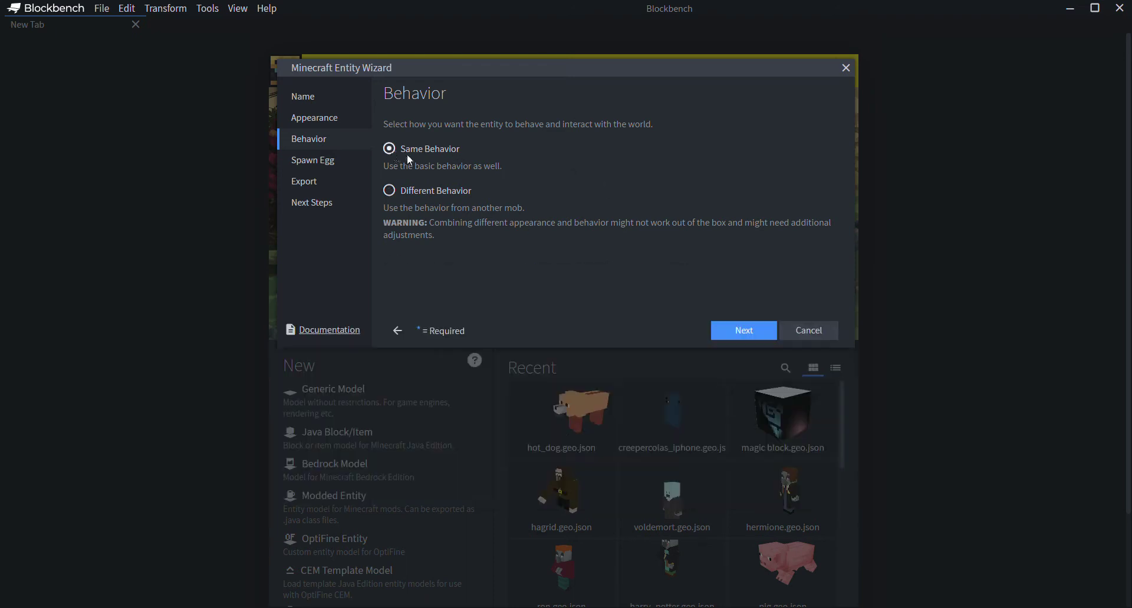
Proceed with Same Behavior and set the spawn egg's base color to bright red, using the Colors option.
{"action": "left_click", "coordinate": [744, 327]}
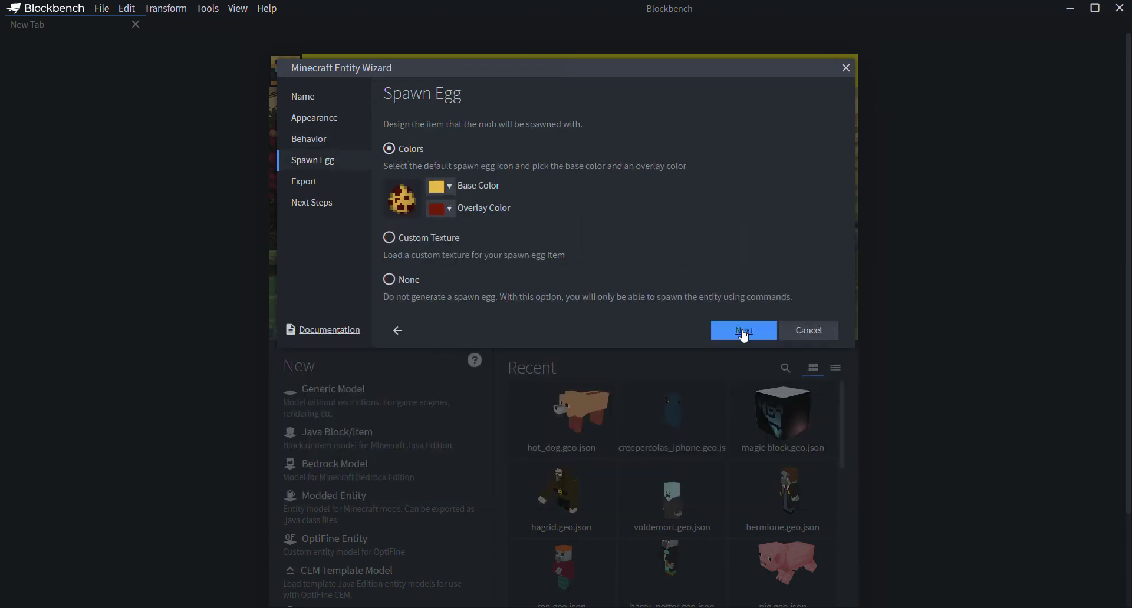
{"action": "left_click", "coordinate": [389, 240]}
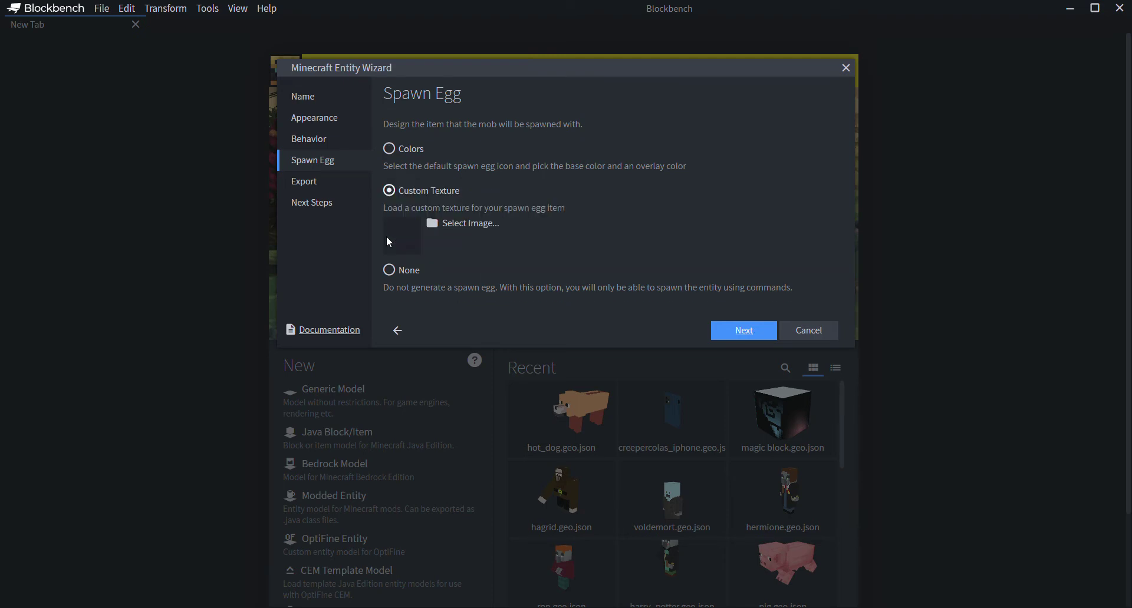
{"action": "left_click", "coordinate": [388, 150]}
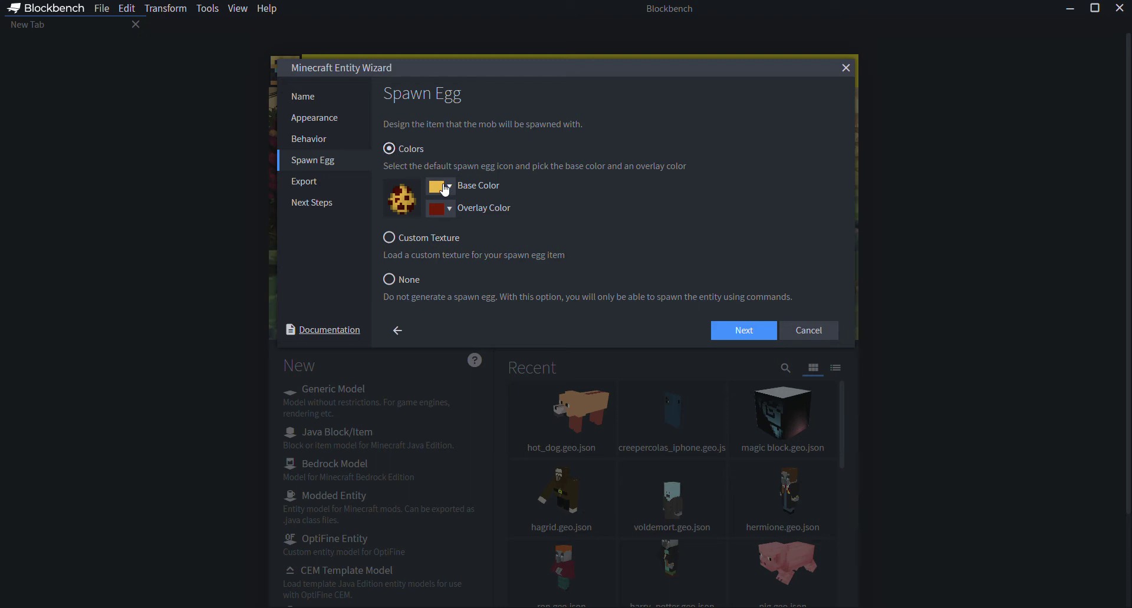
{"action": "left_click", "coordinate": [442, 187]}
{"action": "left_click_drag", "start_coordinate": [535, 214], "coordinate": [521, 171]}
{"action": "left_click", "coordinate": [510, 203]}
{"action": "left_click", "coordinate": [526, 294]}
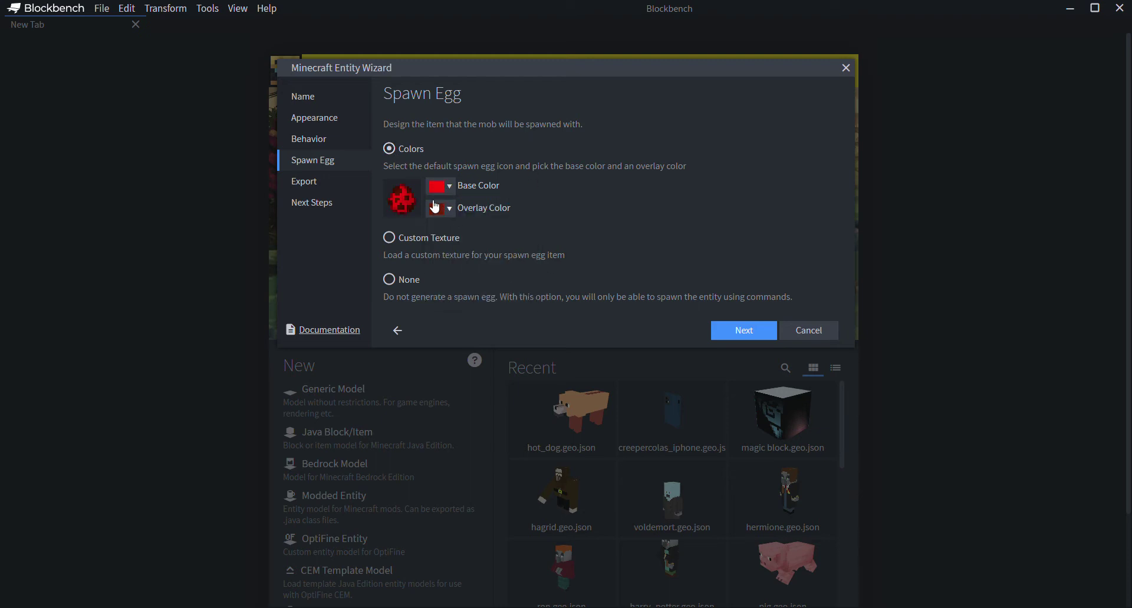
Adjust the spawn egg's overlay color and continue to the export settings.
{"action": "left_click", "coordinate": [441, 209]}
{"action": "mouse_move", "coordinate": [521, 252]}
{"action": "left_mouse_down"}
{"action": "mouse_move", "coordinate": [524, 224]}
{"action": "mouse_move", "coordinate": [517, 246]}
{"action": "left_mouse_up"}
{"action": "left_click", "coordinate": [526, 316]}
{"action": "left_click", "coordinate": [742, 335]}
Export the packs to folder with pack name Apple, author CreeperCola and the icon tumblr_pj1spsqsWr1x5406co2_250 - Copy.png.
{"action": "left_click", "coordinate": [460, 288]}
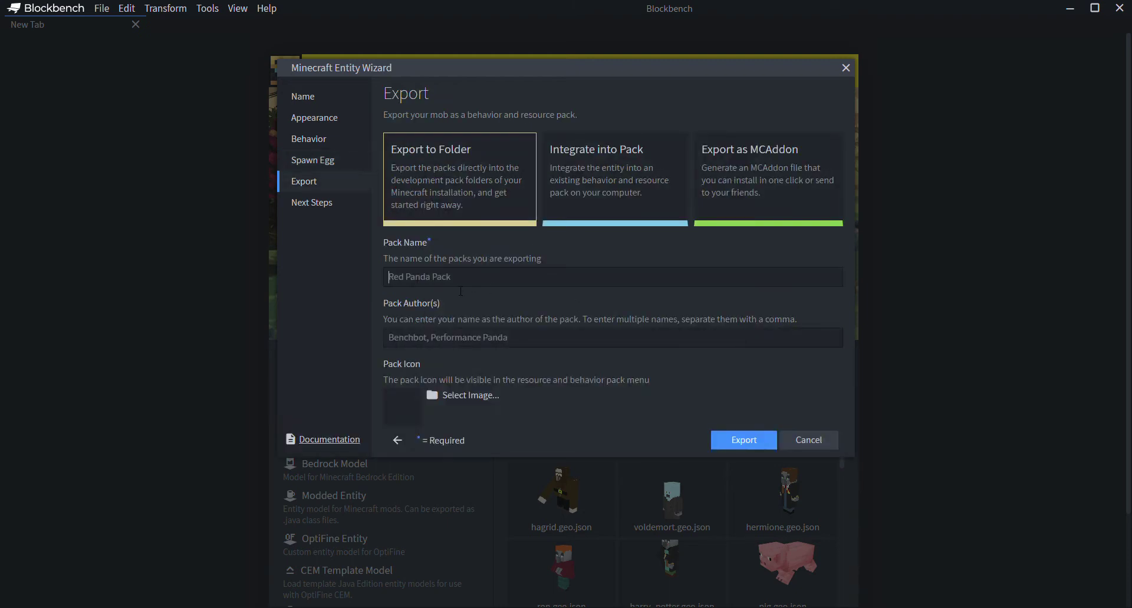
{"action": "type", "text": "AppleCr"}
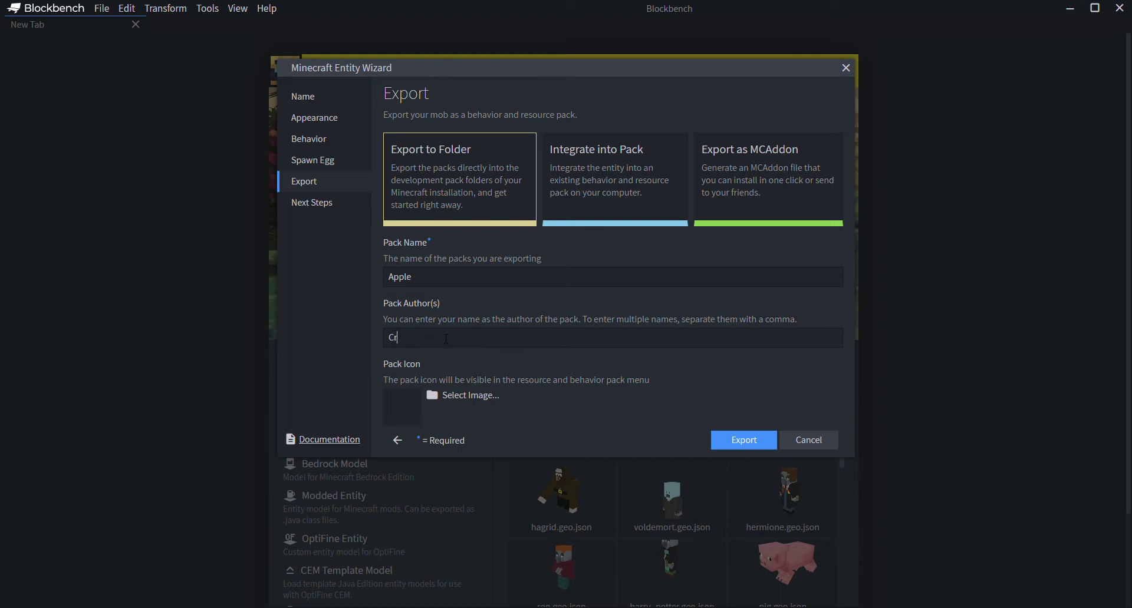
{"action": "type", "text": "eeperCola"}
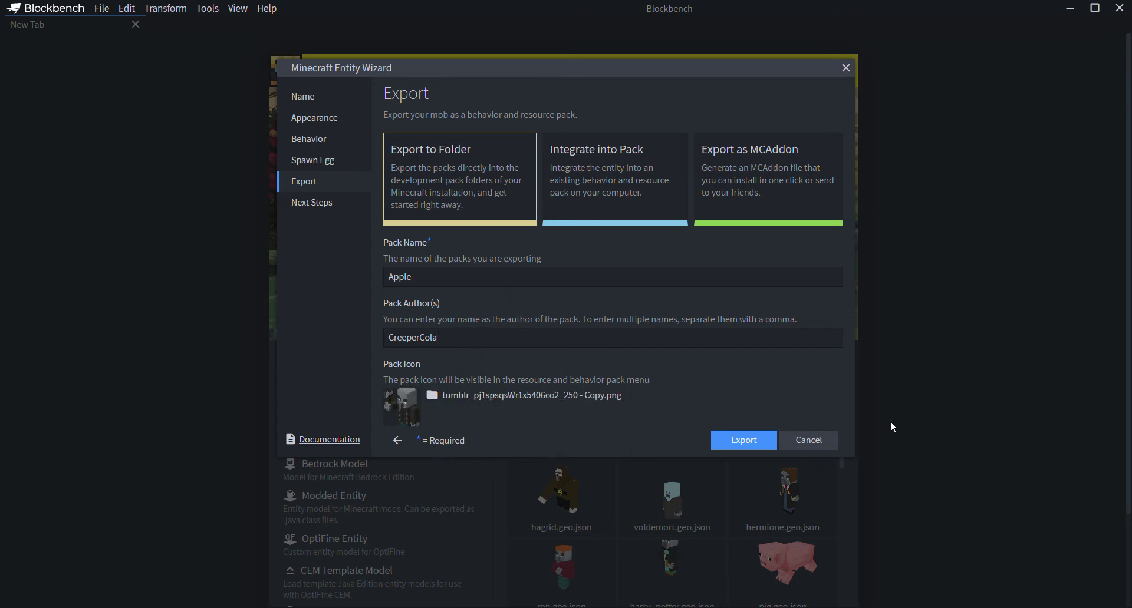
{"action": "left_click", "coordinate": [750, 437]}
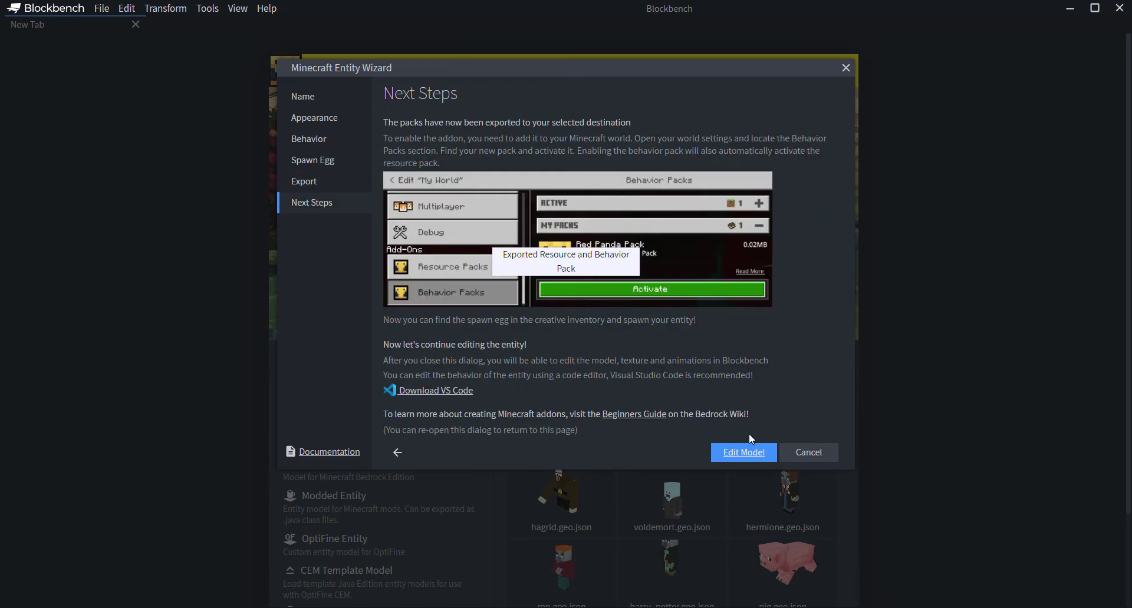
Open the exported apple entity model for editing and switch to Paint mode.
{"action": "left_click", "coordinate": [743, 453]}
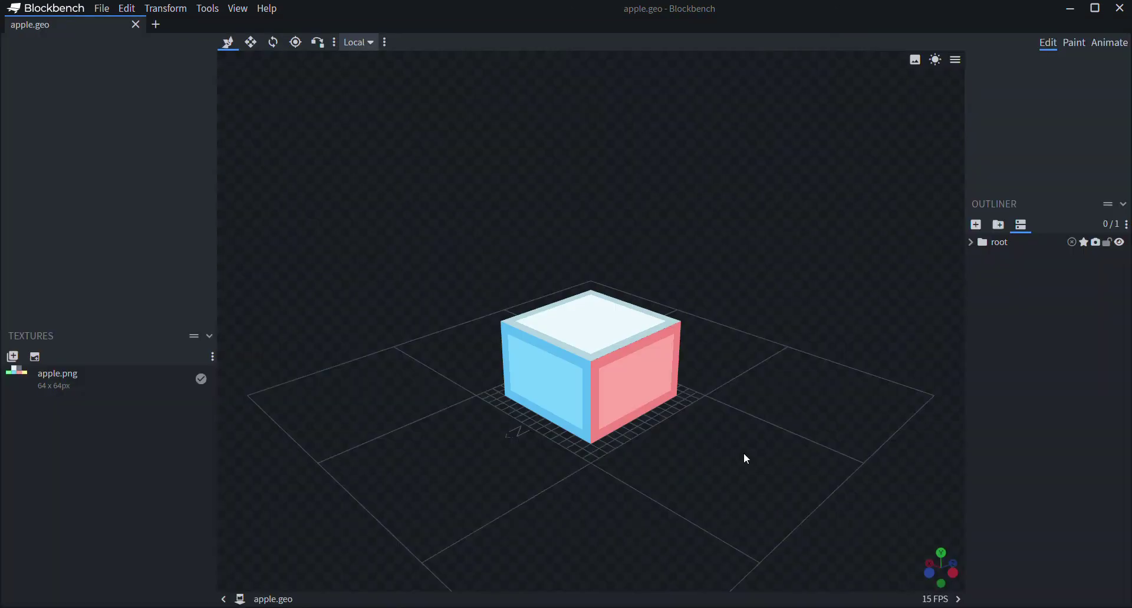
{"action": "left_click_drag", "start_coordinate": [583, 254], "coordinate": [639, 259]}
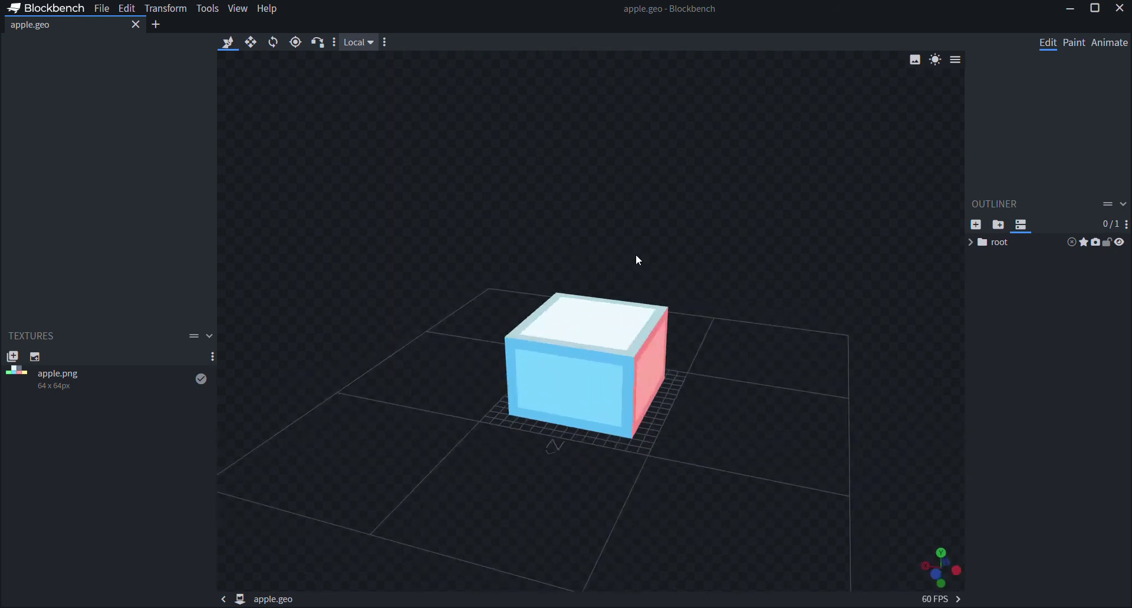
{"action": "key", "text": "9"}
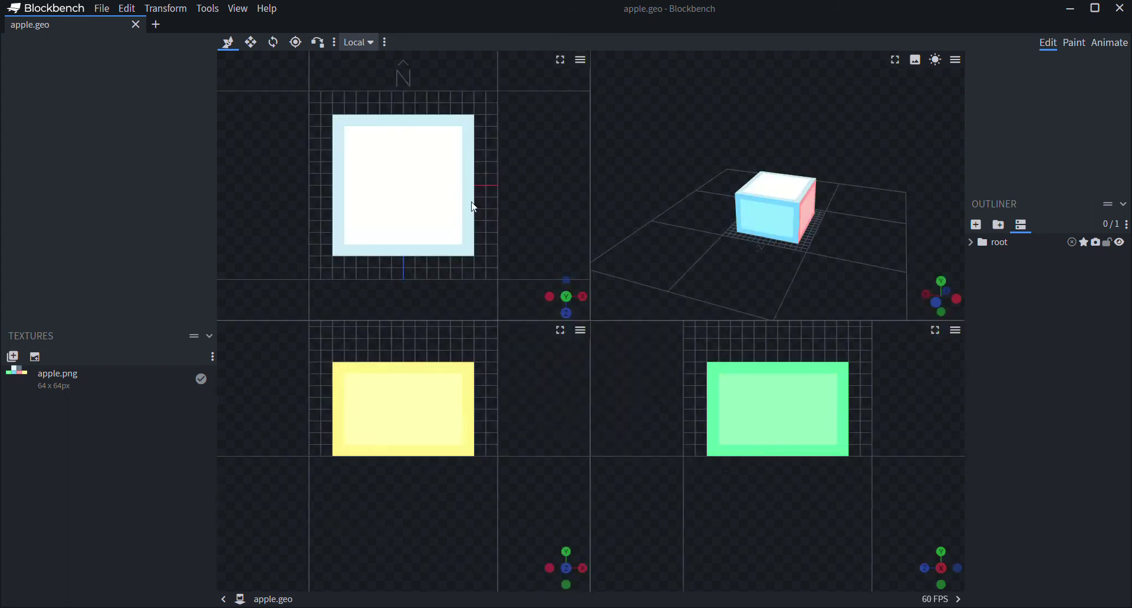
{"action": "key", "text": "9"}
{"action": "left_click_drag", "start_coordinate": [611, 261], "coordinate": [707, 225]}
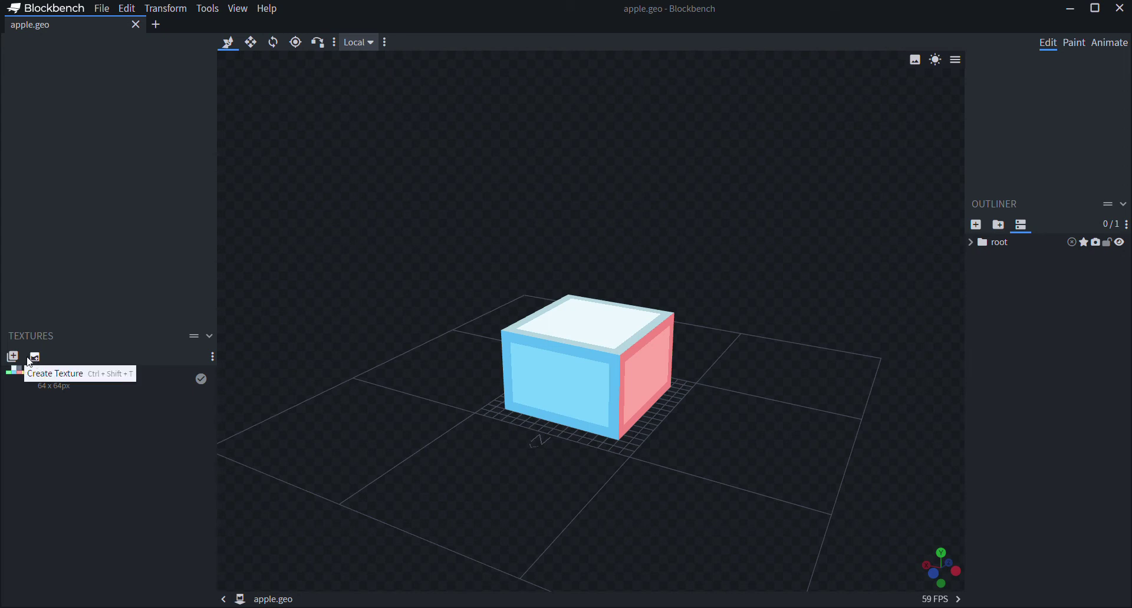
{"action": "left_click", "coordinate": [1069, 44]}
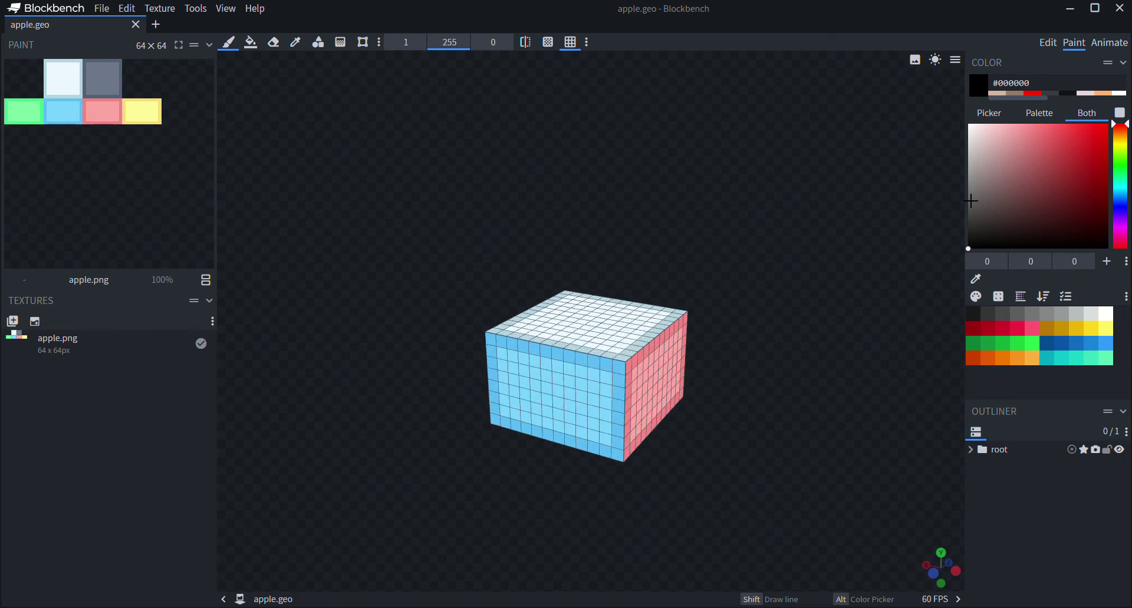
Fill the entire apple.png texture with red #cf1616 using the Fill tool.
{"action": "left_click_drag", "start_coordinate": [1054, 185], "coordinate": [1108, 210]}
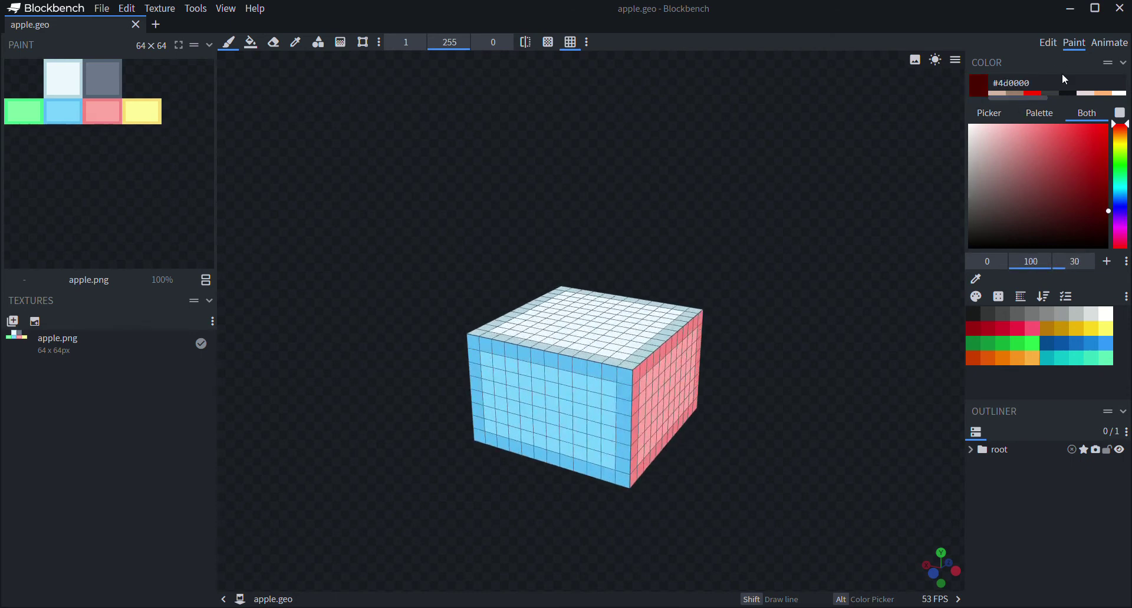
{"action": "left_click", "coordinate": [1047, 43]}
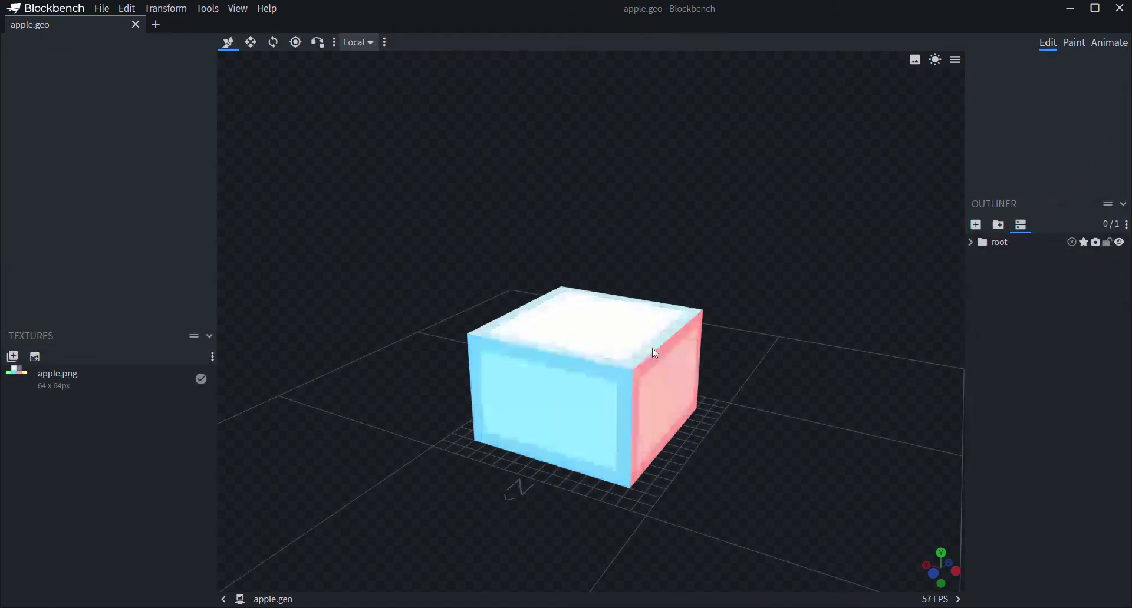
{"action": "left_click", "coordinate": [598, 366]}
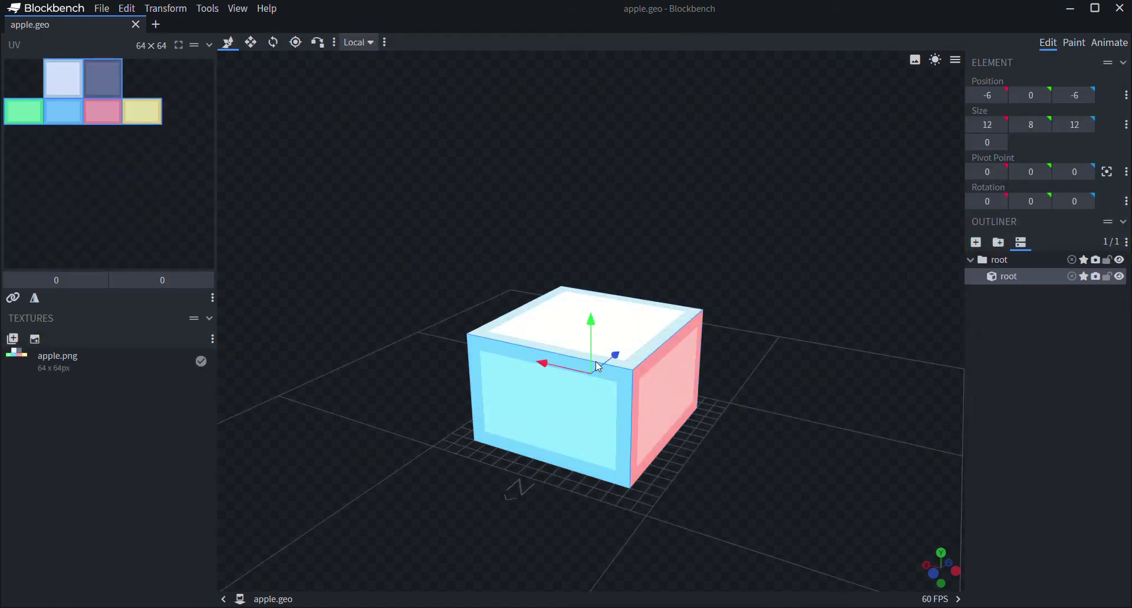
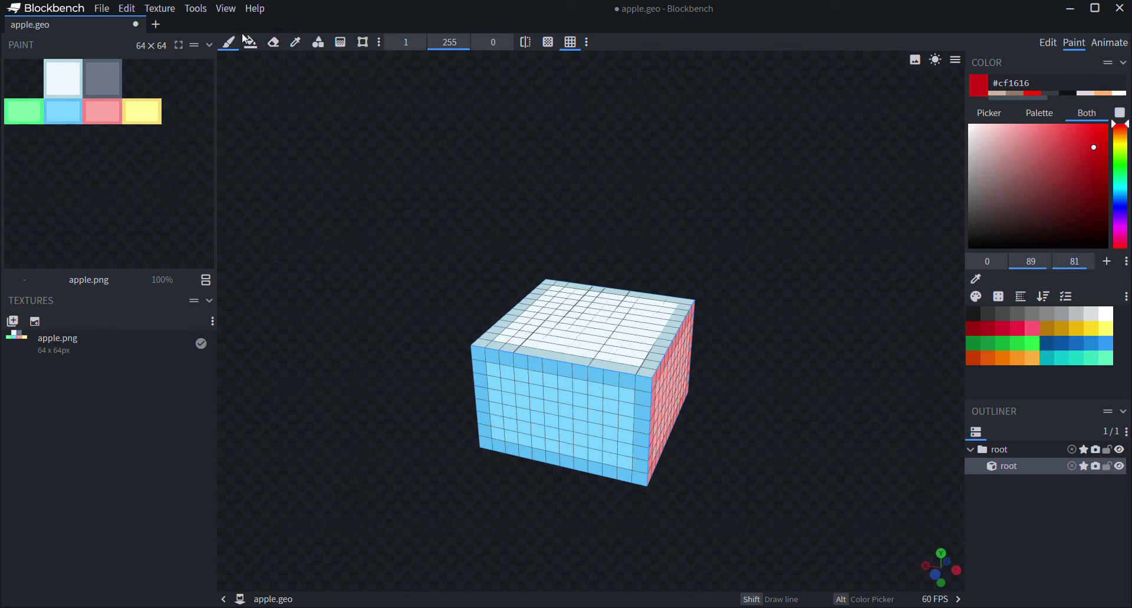
{"action": "left_click", "coordinate": [250, 41]}
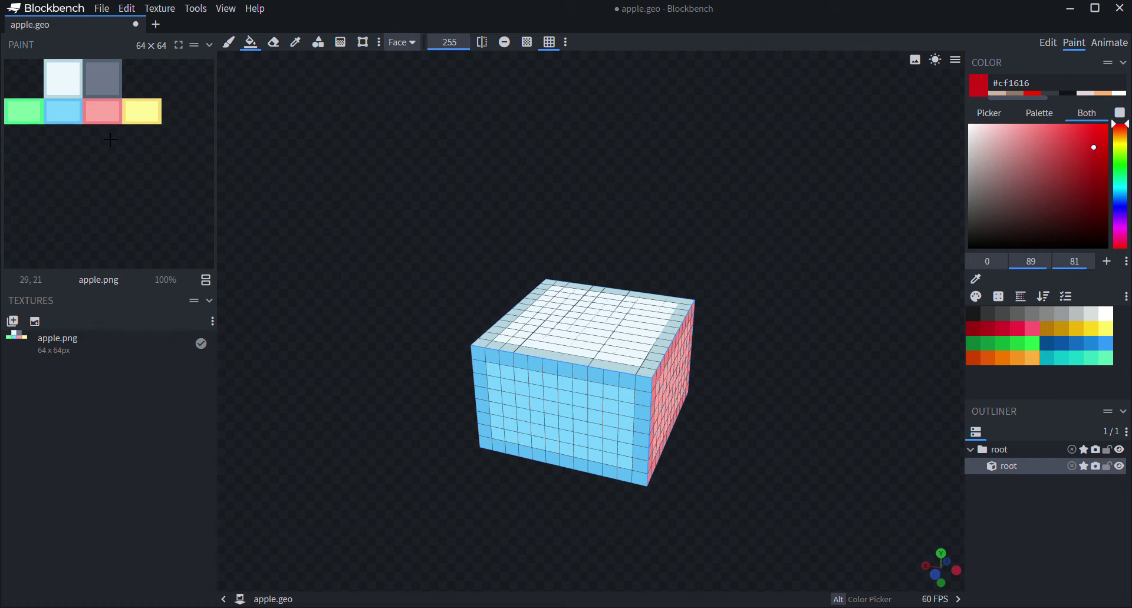
{"action": "left_click", "coordinate": [74, 164]}
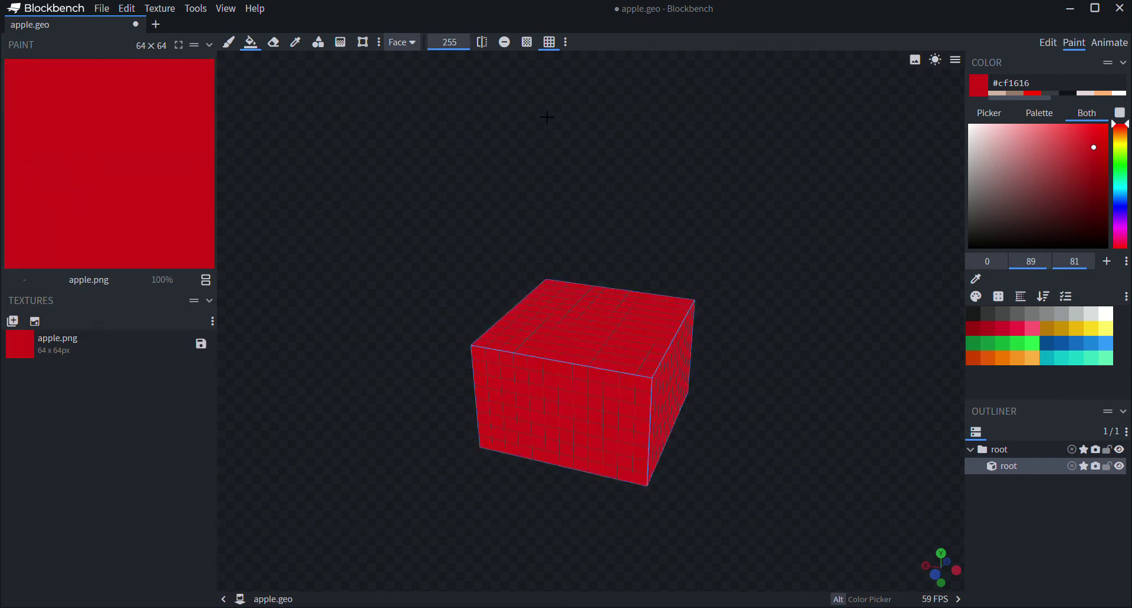
Set the project's texture size to 32 × 32 and return to painting.
{"action": "left_click", "coordinate": [1048, 42]}
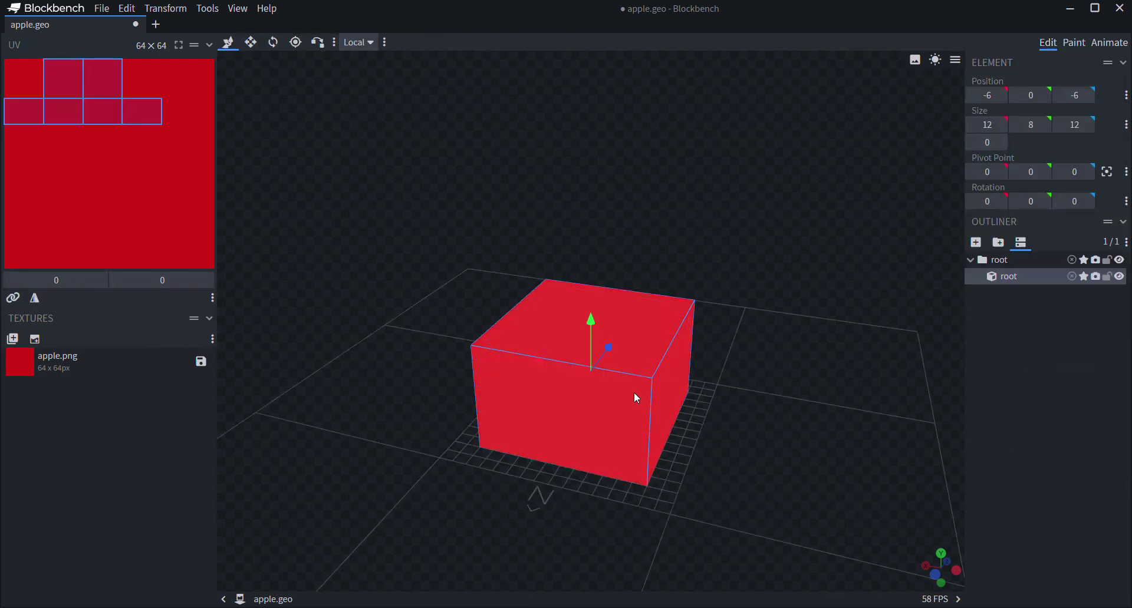
{"action": "left_click", "coordinate": [154, 46]}
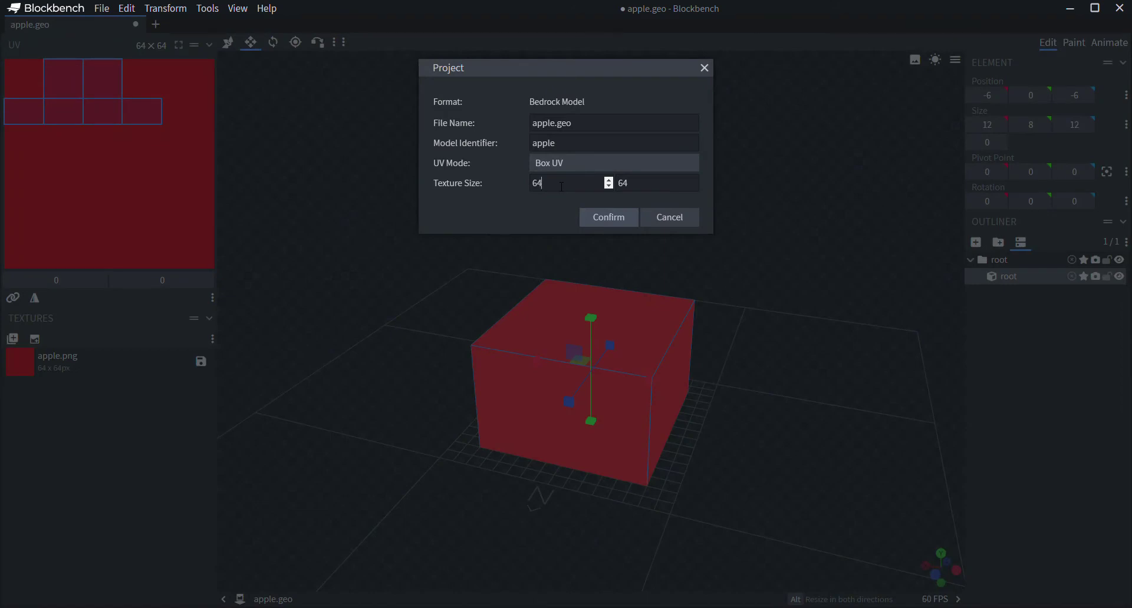
{"action": "key", "text": "Return"}
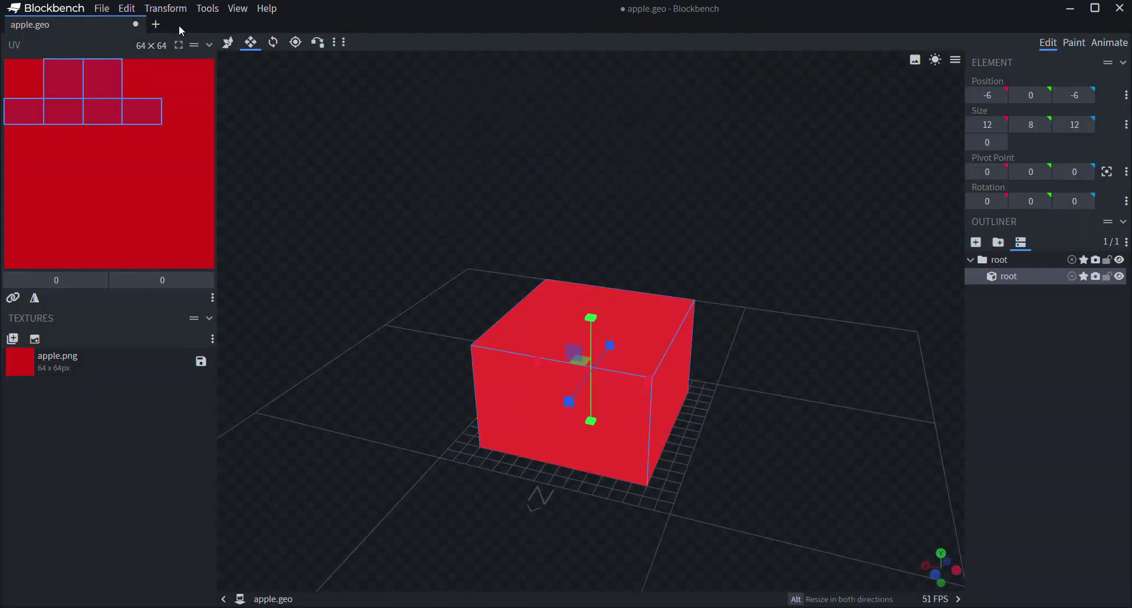
{"action": "left_click", "coordinate": [153, 45]}
{"action": "left_click", "coordinate": [578, 183]}
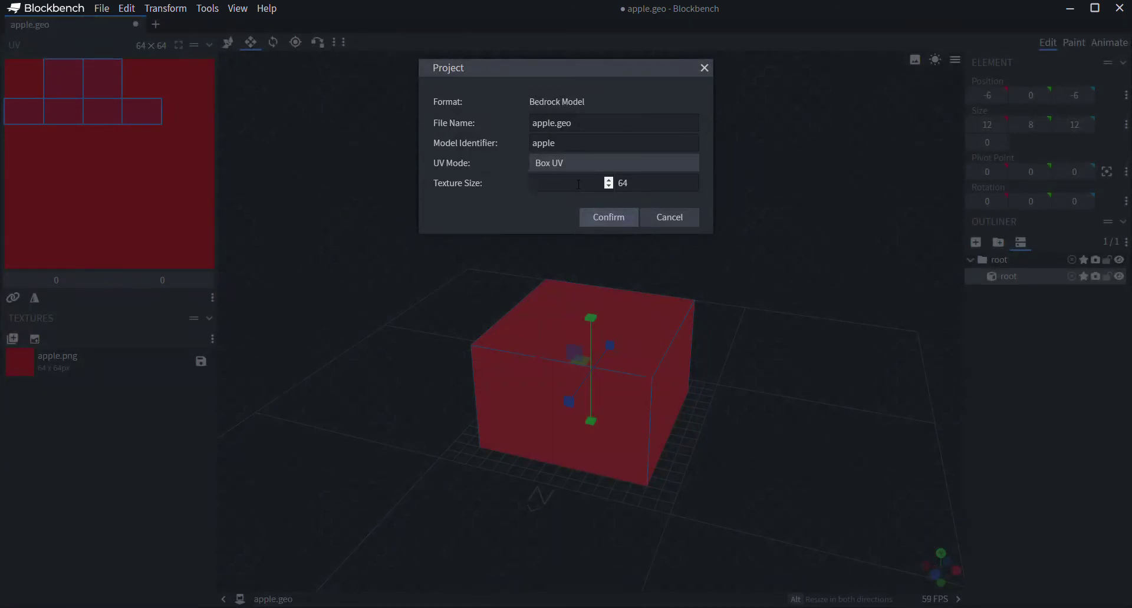
{"action": "type", "text": "32"}
{"action": "left_click", "coordinate": [638, 184]}
{"action": "type", "text": "32"}
{"action": "left_click", "coordinate": [610, 217]}
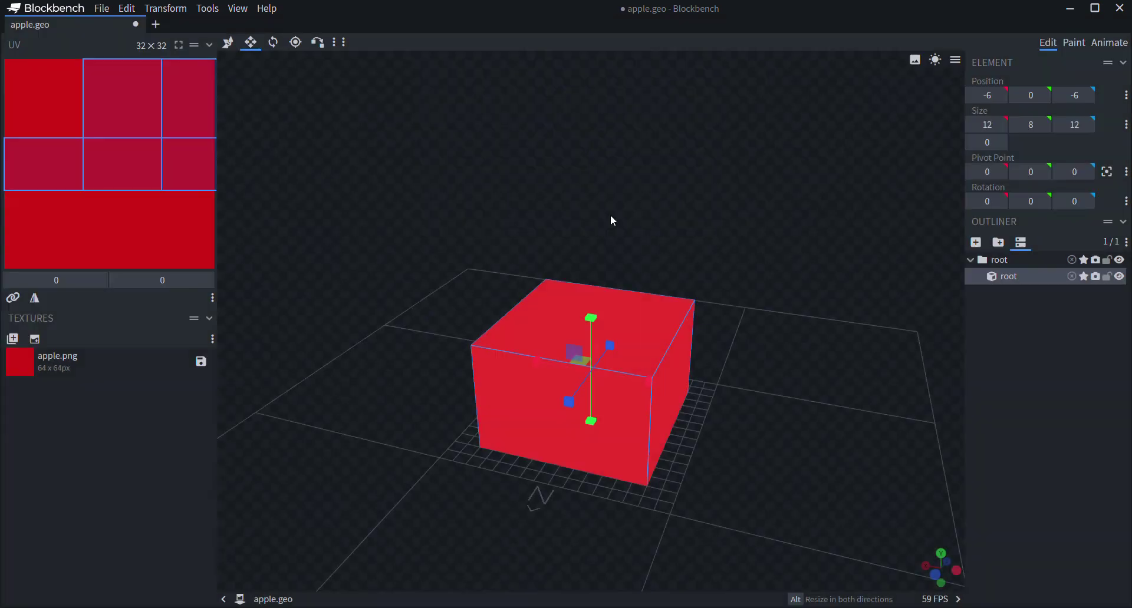
{"action": "left_click", "coordinate": [1076, 44]}
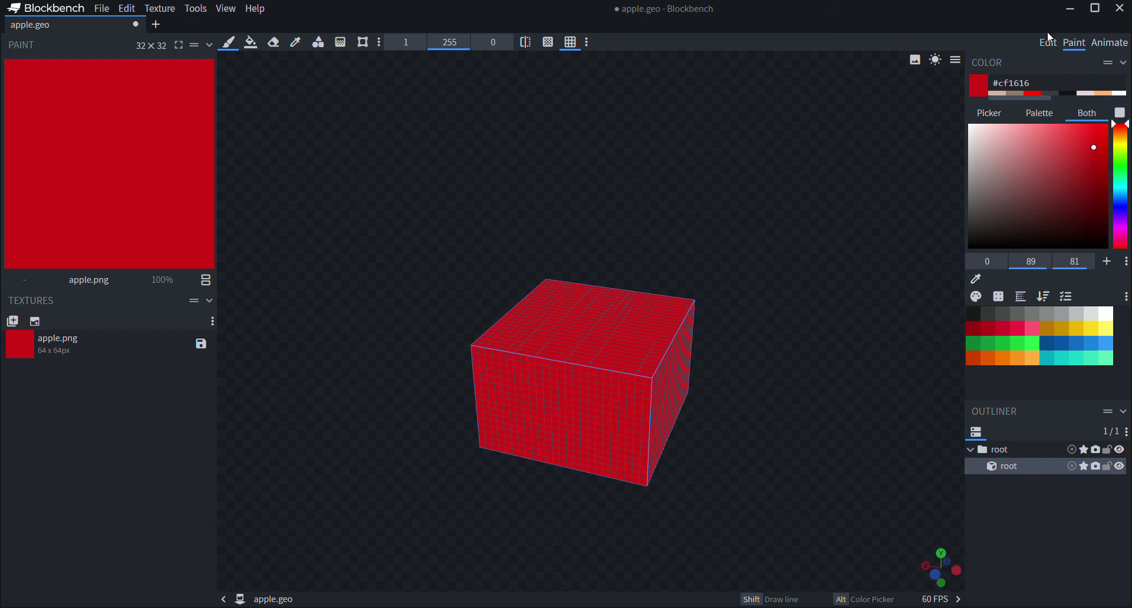
Shrink the root cube evenly from its sides to 8 × 8 × 8 at position -4, 0, -4.
{"action": "left_click", "coordinate": [1047, 43]}
{"action": "mouse_move", "coordinate": [554, 194]}
{"action": "left_mouse_down"}
{"action": "mouse_move", "coordinate": [577, 193]}
{"action": "mouse_move", "coordinate": [569, 289]}
{"action": "mouse_move", "coordinate": [587, 257]}
{"action": "left_mouse_up"}
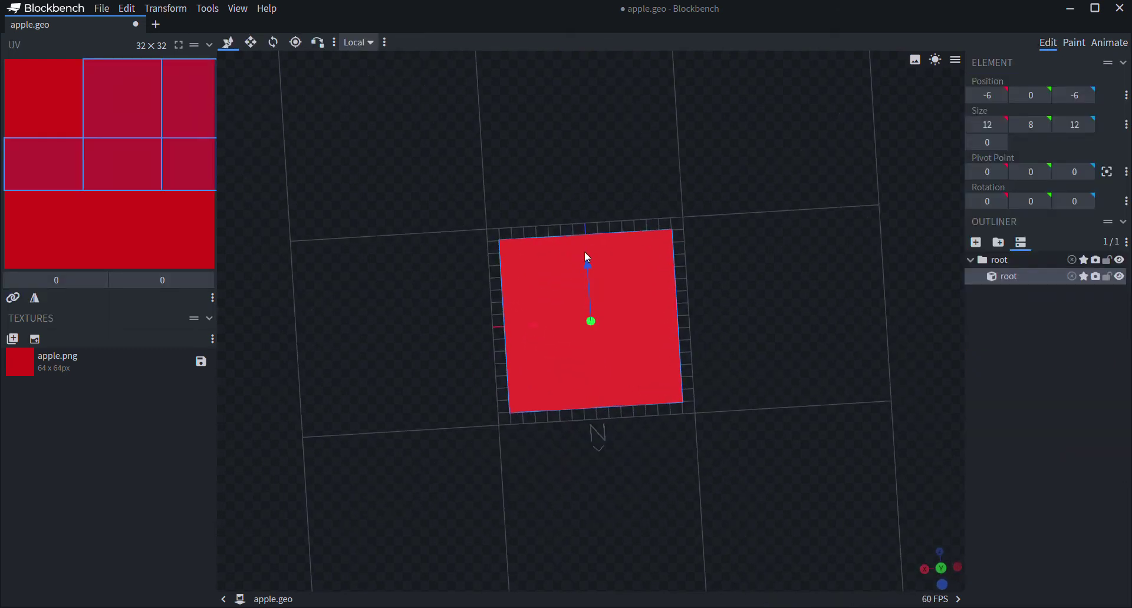
{"action": "key", "text": "s"}
{"action": "left_click_drag", "start_coordinate": [643, 320], "coordinate": [536, 318]}
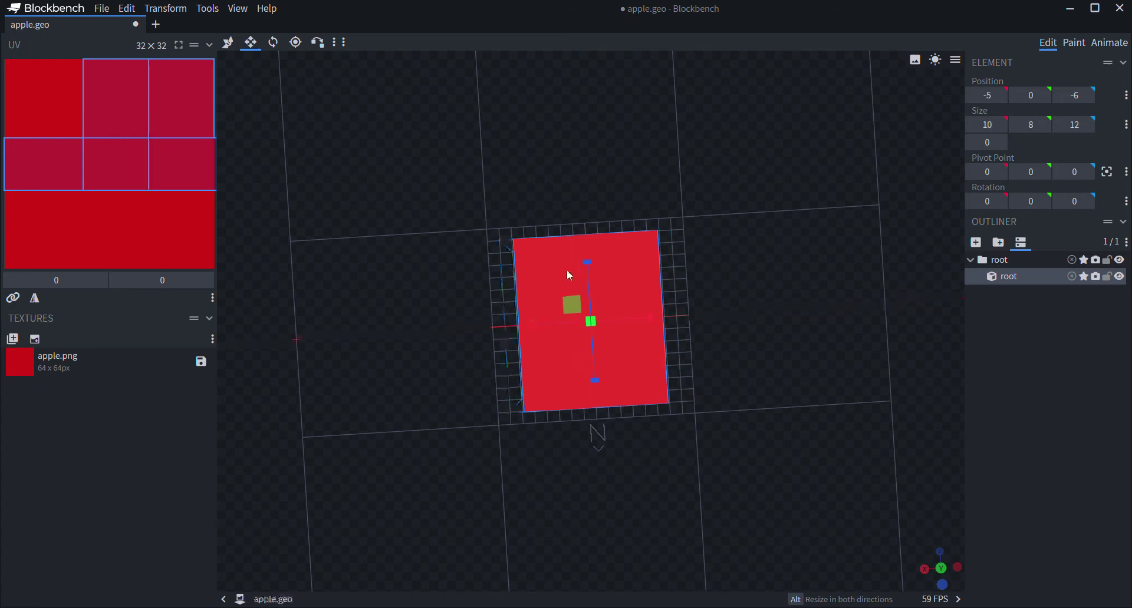
{"action": "left_click_drag", "start_coordinate": [587, 263], "coordinate": [588, 277]}
{"action": "left_click_drag", "start_coordinate": [594, 380], "coordinate": [594, 367]}
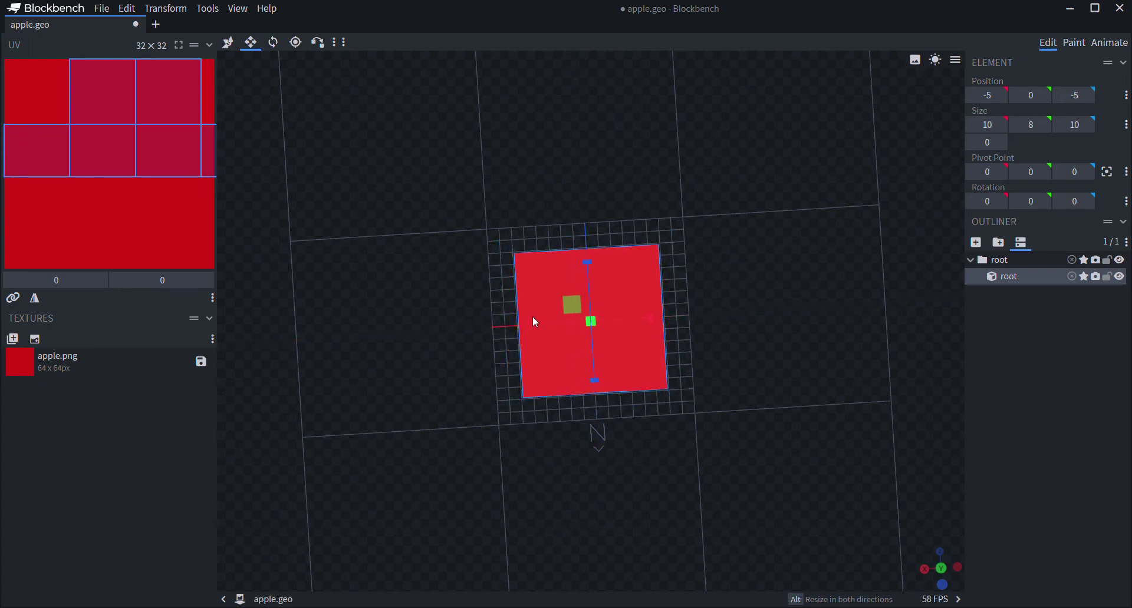
{"action": "left_click_drag", "start_coordinate": [533, 323], "coordinate": [548, 322]}
{"action": "left_click_drag", "start_coordinate": [657, 322], "coordinate": [629, 315]}
{"action": "left_click_drag", "start_coordinate": [591, 277], "coordinate": [590, 284]}
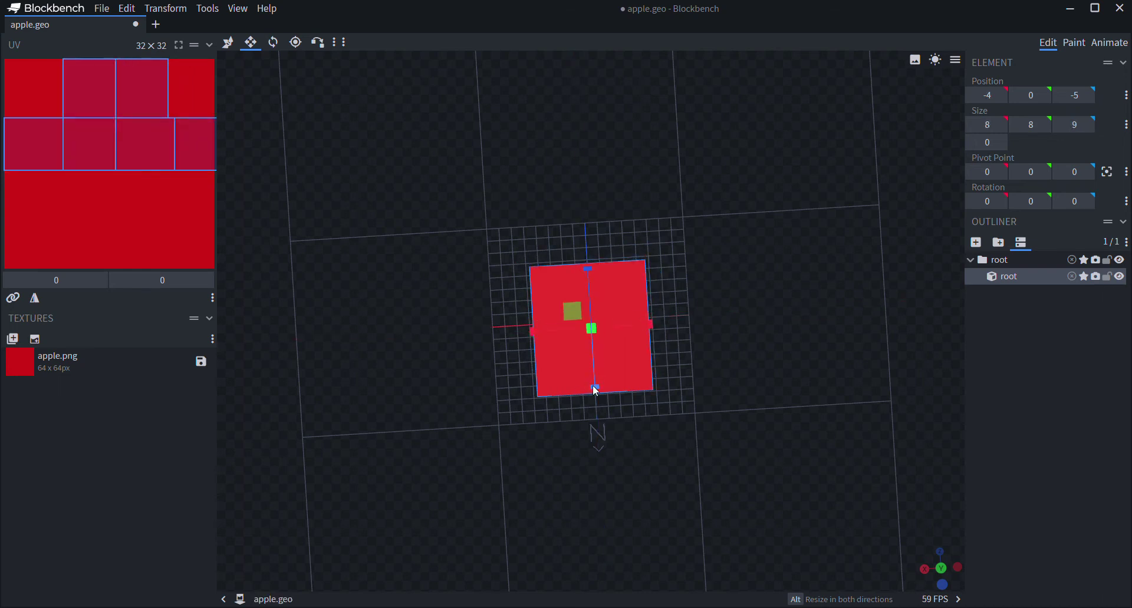
{"action": "mouse_move", "coordinate": [596, 391]}
{"action": "left_mouse_down"}
{"action": "mouse_move", "coordinate": [588, 277]}
{"action": "mouse_move", "coordinate": [598, 373]}
{"action": "left_mouse_up"}
Reduce the root cube to 6 wide, 7 high and 6 deep, centred on the grid.
{"action": "left_click_drag", "start_coordinate": [769, 377], "coordinate": [726, 283]}
{"action": "left_click_drag", "start_coordinate": [590, 328], "coordinate": [590, 339]}
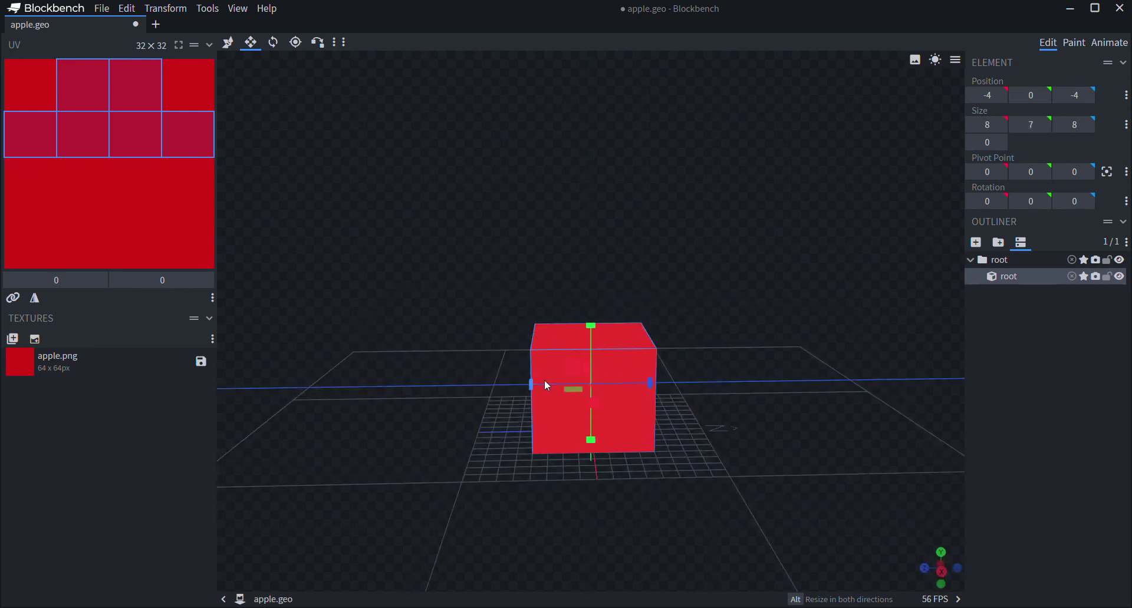
{"action": "left_click_drag", "start_coordinate": [547, 385], "coordinate": [558, 380]}
{"action": "left_click_drag", "start_coordinate": [651, 383], "coordinate": [646, 379]}
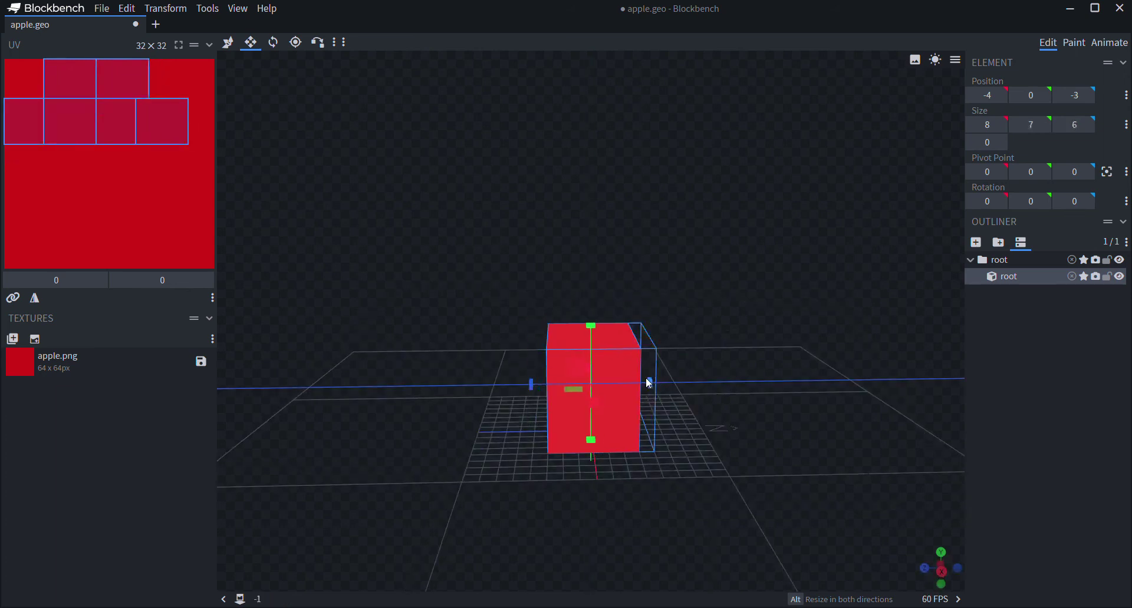
{"action": "left_click_drag", "start_coordinate": [529, 214], "coordinate": [638, 366]}
{"action": "left_click_drag", "start_coordinate": [525, 364], "coordinate": [542, 359]}
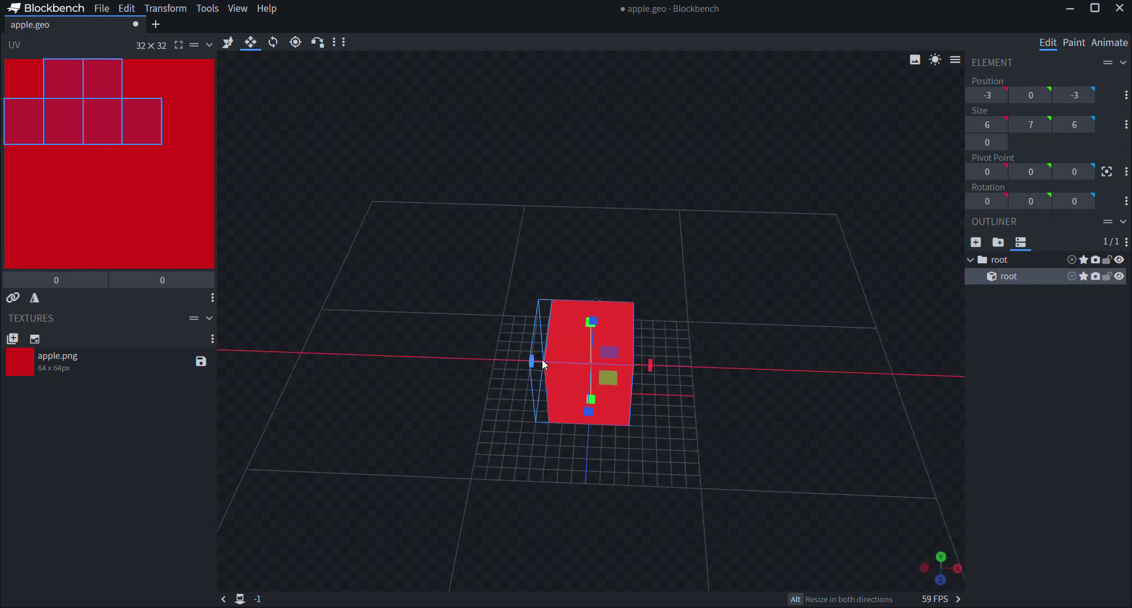
Shrink the root cube to 4 × 4 × 4 at position -2, 0, -2.
{"action": "left_click_drag", "start_coordinate": [676, 265], "coordinate": [655, 289]}
{"action": "left_click_drag", "start_coordinate": [596, 326], "coordinate": [593, 353]}
{"action": "left_click_drag", "start_coordinate": [536, 276], "coordinate": [742, 407]}
{"action": "left_click_drag", "start_coordinate": [644, 400], "coordinate": [623, 392]}
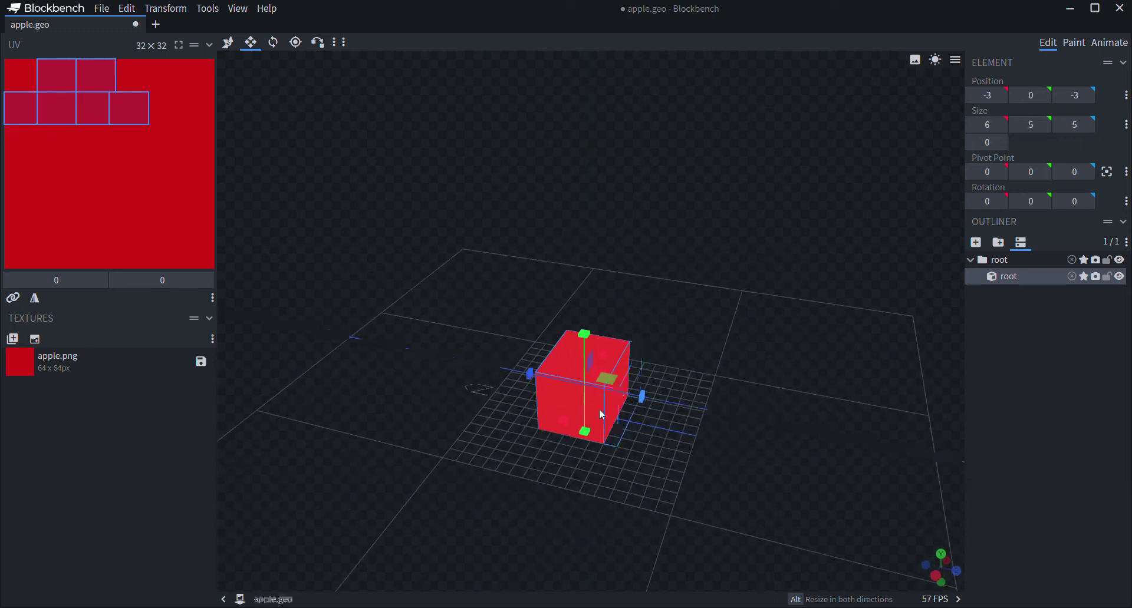
{"action": "left_click_drag", "start_coordinate": [563, 418], "coordinate": [552, 360]}
{"action": "left_click_drag", "start_coordinate": [574, 417], "coordinate": [596, 498]}
{"action": "left_click_drag", "start_coordinate": [596, 499], "coordinate": [586, 429]}
{"action": "left_click_drag", "start_coordinate": [780, 376], "coordinate": [613, 444]}
{"action": "left_click_drag", "start_coordinate": [655, 408], "coordinate": [644, 401]}
{"action": "left_click_drag", "start_coordinate": [644, 401], "coordinate": [595, 363]}
{"action": "left_click_drag", "start_coordinate": [611, 319], "coordinate": [677, 354]}
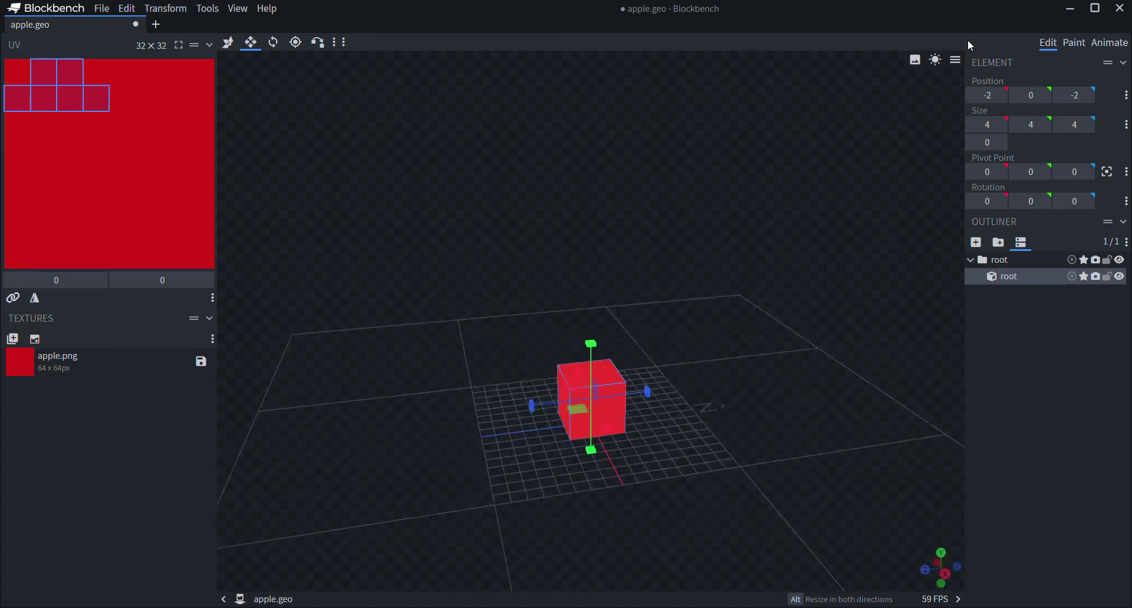
Paint subtle darker shading patches on the cube's side faces with the brush in #c41515.
{"action": "left_click", "coordinate": [1073, 43]}
{"action": "mouse_move", "coordinate": [721, 213]}
{"action": "left_mouse_down"}
{"action": "mouse_move", "coordinate": [719, 177]}
{"action": "mouse_move", "coordinate": [719, 194]}
{"action": "mouse_move", "coordinate": [790, 206]}
{"action": "mouse_move", "coordinate": [710, 240]}
{"action": "mouse_move", "coordinate": [793, 228]}
{"action": "mouse_move", "coordinate": [825, 188]}
{"action": "left_mouse_up"}
{"action": "left_click", "coordinate": [1094, 152]}
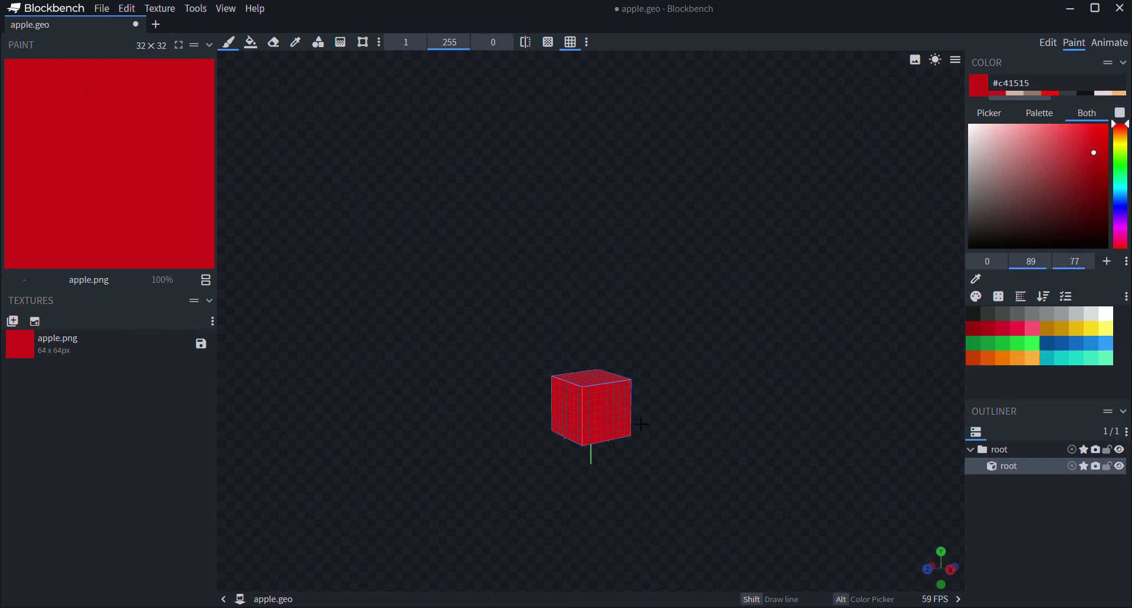
{"action": "left_click_drag", "start_coordinate": [780, 378], "coordinate": [693, 379]}
{"action": "left_click_drag", "start_coordinate": [589, 413], "coordinate": [573, 422]}
{"action": "key", "text": "KP_3"}
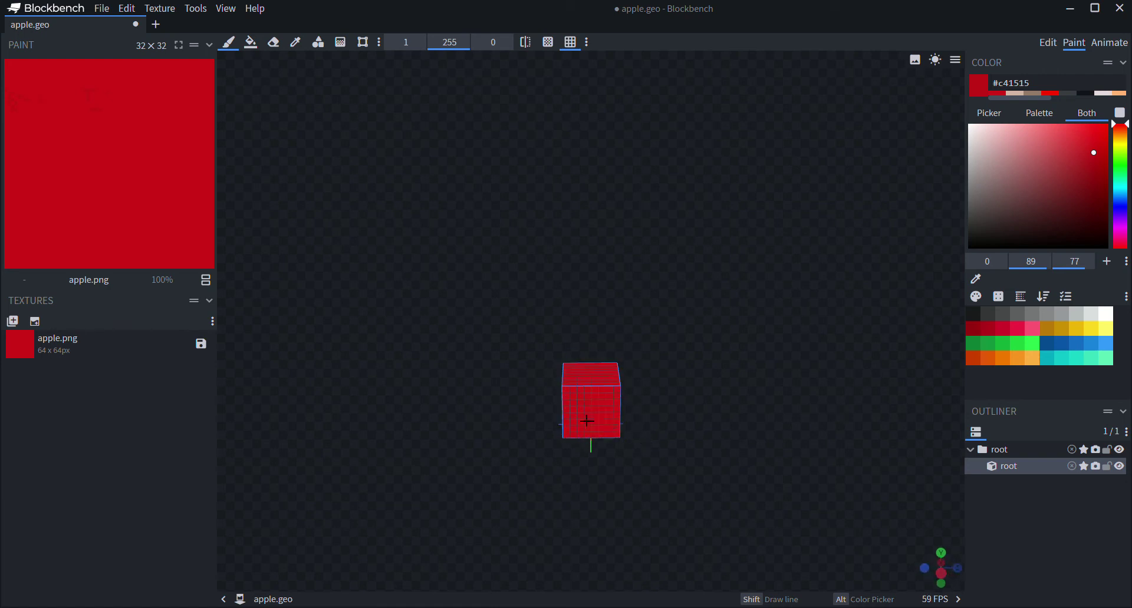
{"action": "left_click_drag", "start_coordinate": [693, 414], "coordinate": [580, 421]}
{"action": "left_click_drag", "start_coordinate": [647, 407], "coordinate": [843, 310]}
Paint a dark red #870e0e patch in the middle of the cube's underside and inspect the cube.
{"action": "left_click_drag", "start_coordinate": [1096, 162], "coordinate": [1096, 184]}
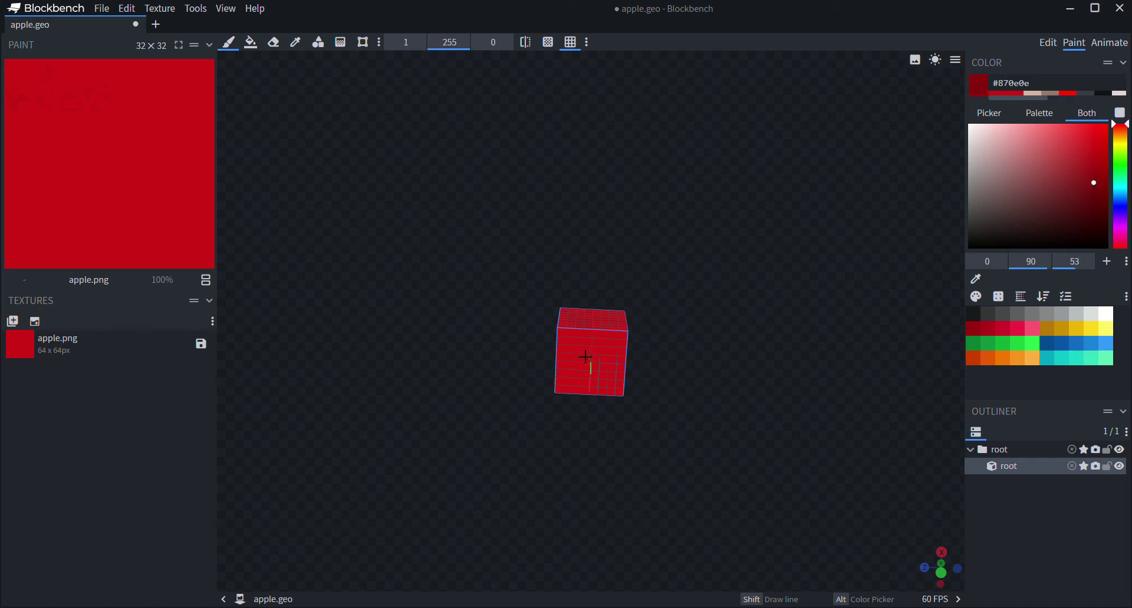
{"action": "mouse_move", "coordinate": [585, 356]}
{"action": "left_mouse_down"}
{"action": "mouse_move", "coordinate": [580, 365]}
{"action": "mouse_move", "coordinate": [569, 352]}
{"action": "mouse_move", "coordinate": [579, 390]}
{"action": "mouse_move", "coordinate": [604, 390]}
{"action": "mouse_move", "coordinate": [619, 380]}
{"action": "mouse_move", "coordinate": [618, 350]}
{"action": "mouse_move", "coordinate": [589, 363]}
{"action": "mouse_move", "coordinate": [586, 348]}
{"action": "mouse_move", "coordinate": [597, 383]}
{"action": "mouse_move", "coordinate": [603, 356]}
{"action": "mouse_move", "coordinate": [610, 368]}
{"action": "mouse_move", "coordinate": [610, 388]}
{"action": "left_mouse_up"}
{"action": "mouse_move", "coordinate": [640, 264]}
{"action": "left_mouse_down"}
{"action": "mouse_move", "coordinate": [648, 441]}
{"action": "mouse_move", "coordinate": [678, 352]}
{"action": "mouse_move", "coordinate": [660, 273]}
{"action": "mouse_move", "coordinate": [548, 248]}
{"action": "mouse_move", "coordinate": [666, 326]}
{"action": "mouse_move", "coordinate": [630, 397]}
{"action": "mouse_move", "coordinate": [664, 447]}
{"action": "mouse_move", "coordinate": [683, 412]}
{"action": "left_mouse_up"}
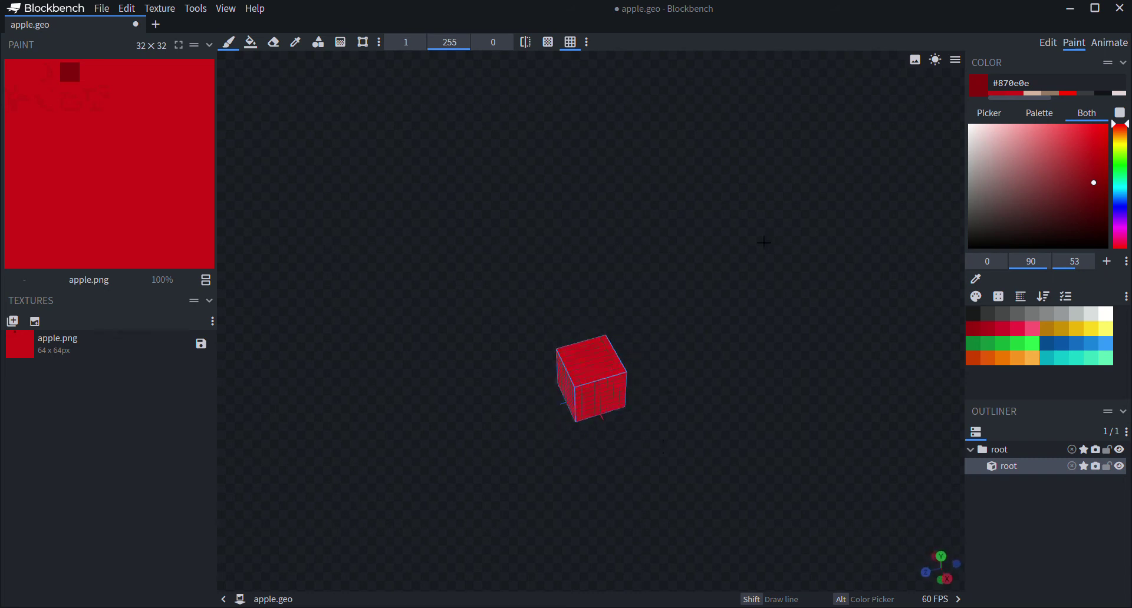
{"action": "left_click_drag", "start_coordinate": [740, 371], "coordinate": [719, 307]}
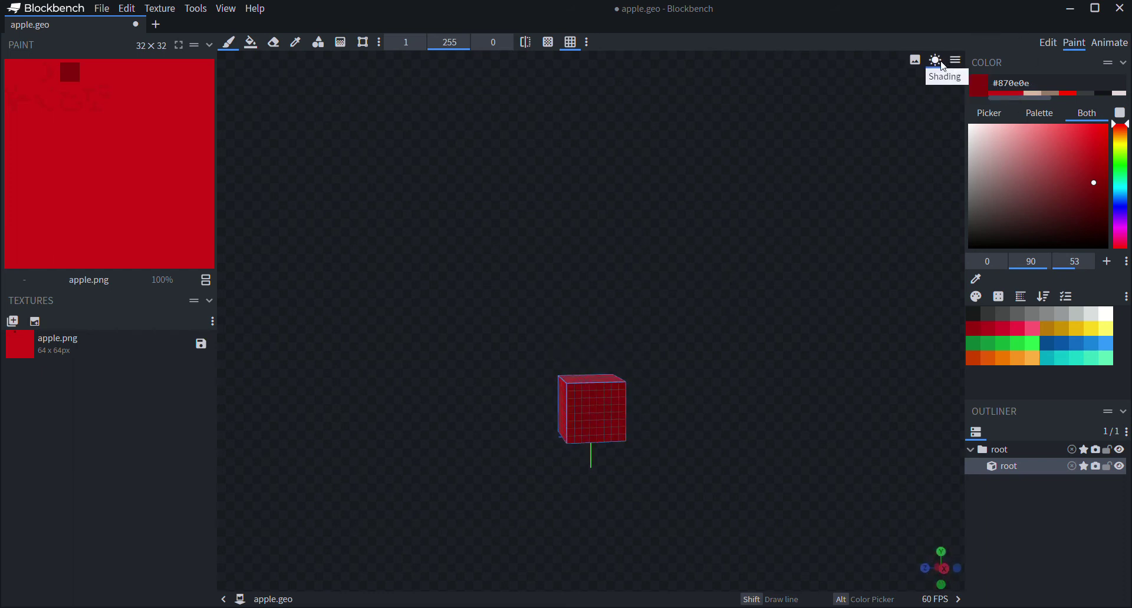
{"action": "left_click_drag", "start_coordinate": [586, 293], "coordinate": [773, 460]}
Add a 1 × 1 × 1 cube and place it on top of the apple body at position -1, 4, 0.
{"action": "left_click", "coordinate": [1048, 43]}
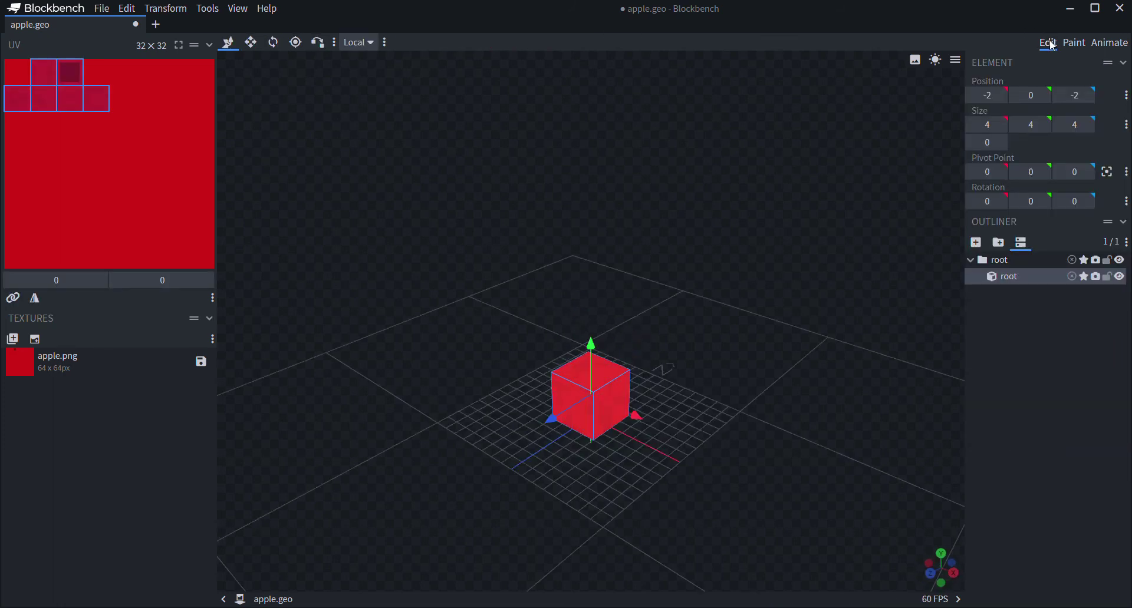
{"action": "left_click_drag", "start_coordinate": [706, 175], "coordinate": [461, 174]}
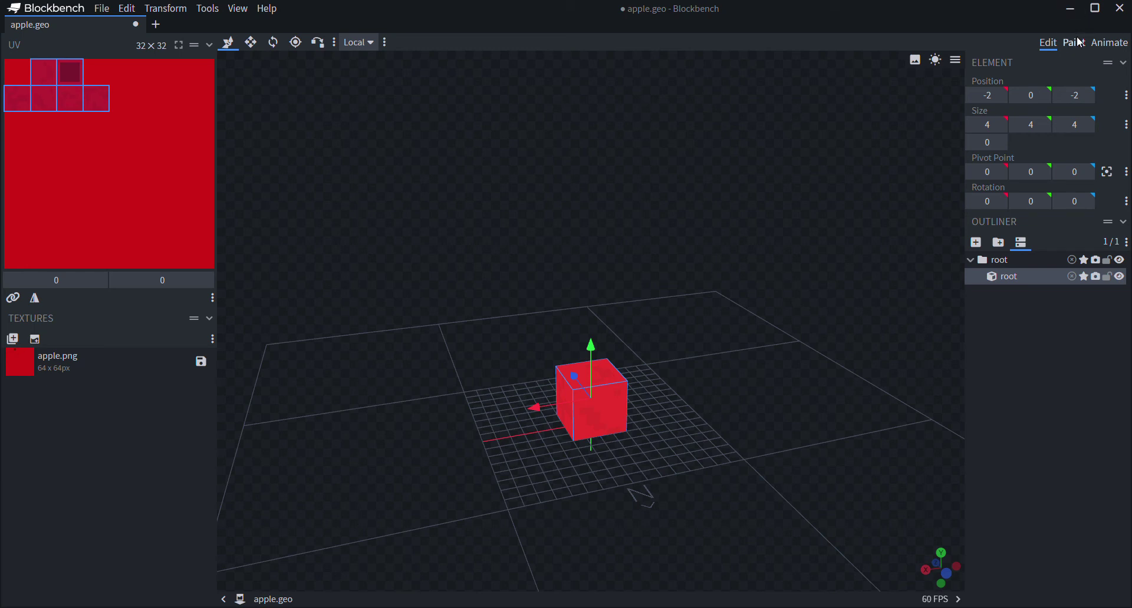
{"action": "left_click_drag", "start_coordinate": [741, 214], "coordinate": [648, 387]}
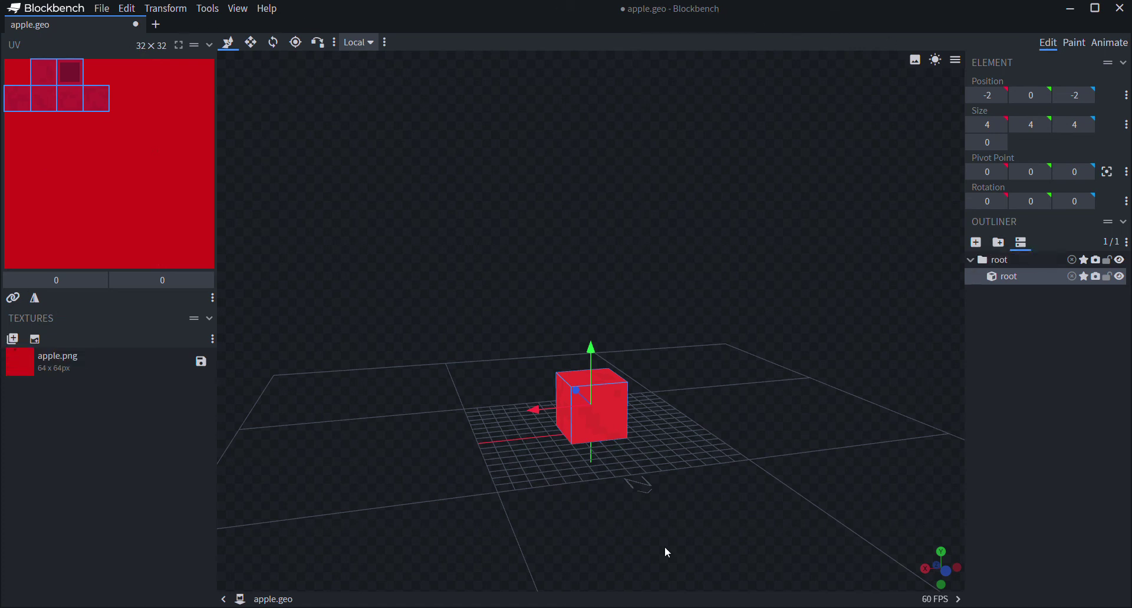
{"action": "left_click", "coordinate": [976, 244]}
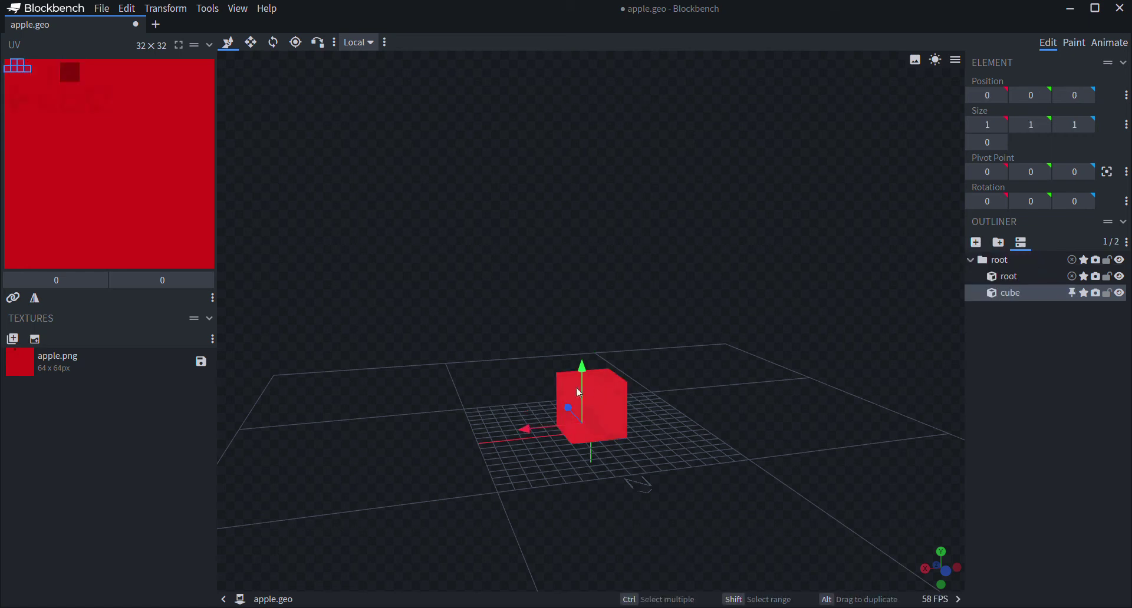
{"action": "left_click_drag", "start_coordinate": [584, 388], "coordinate": [582, 333]}
{"action": "left_click_drag", "start_coordinate": [603, 274], "coordinate": [561, 404]}
{"action": "left_click_drag", "start_coordinate": [540, 323], "coordinate": [530, 312]}
{"action": "left_click_drag", "start_coordinate": [720, 182], "coordinate": [802, 162]}
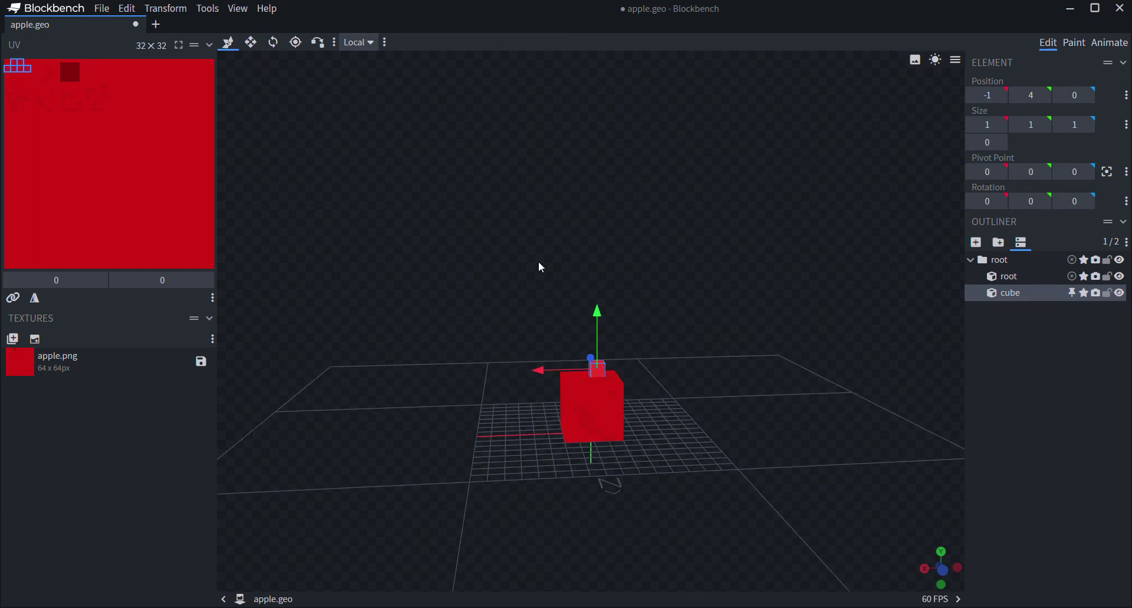
Enlarge the root cube along both horizontal axes so the small cube can sit centred on it.
{"action": "left_click_drag", "start_coordinate": [654, 303], "coordinate": [656, 428]}
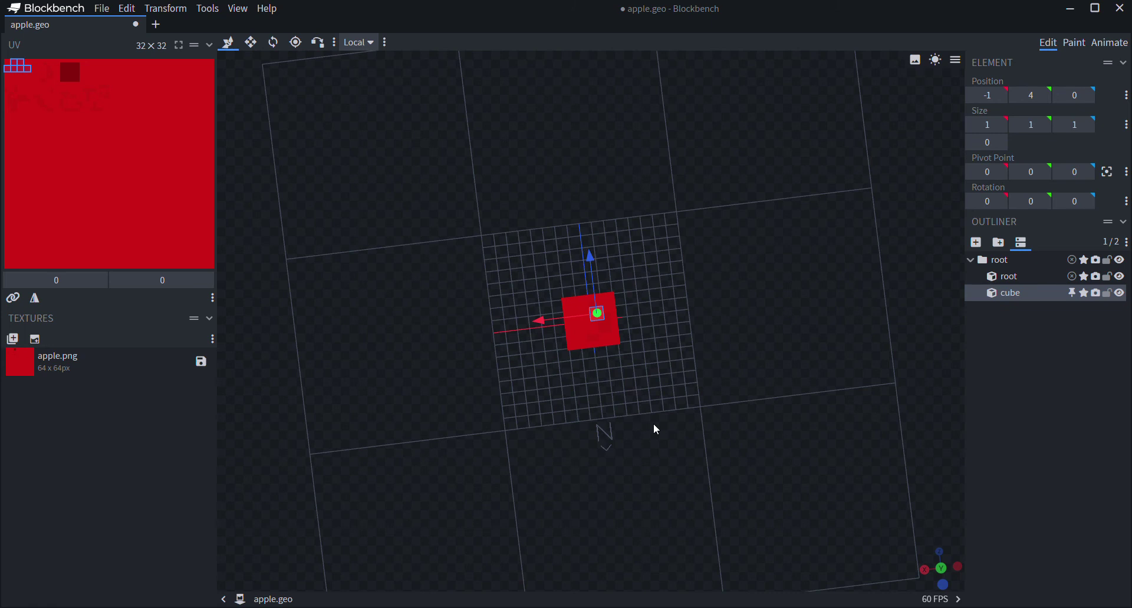
{"action": "left_click", "coordinate": [585, 334]}
{"action": "key", "text": "s"}
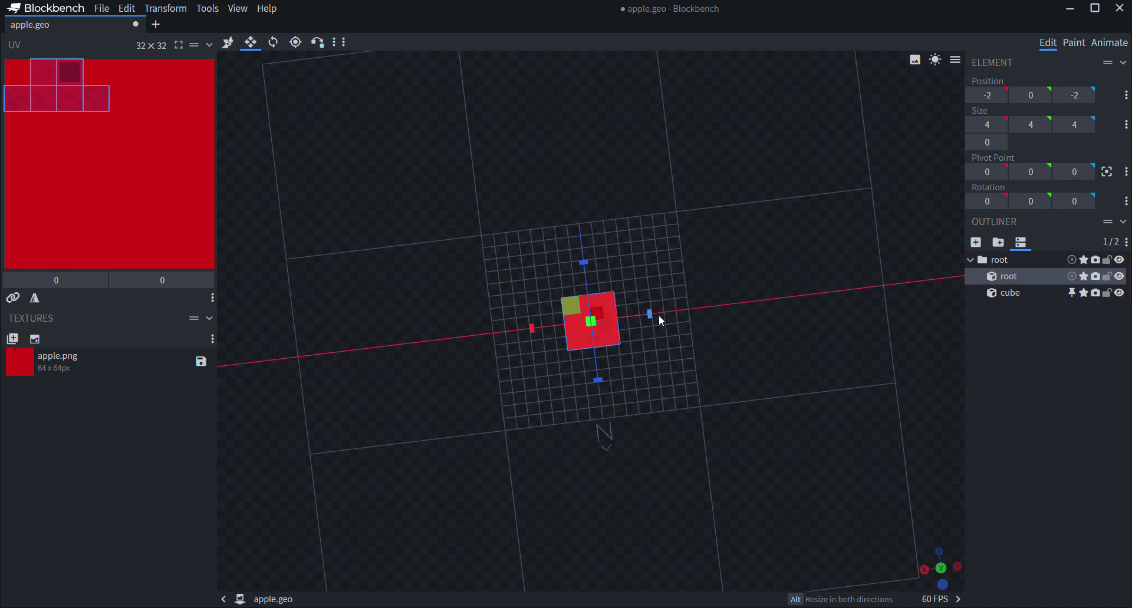
{"action": "left_click_drag", "start_coordinate": [656, 315], "coordinate": [670, 311]}
{"action": "left_click_drag", "start_coordinate": [600, 376], "coordinate": [603, 386]}
Move the small stem cube to position -1, 4, -1.
{"action": "left_click_drag", "start_coordinate": [776, 292], "coordinate": [662, 349]}
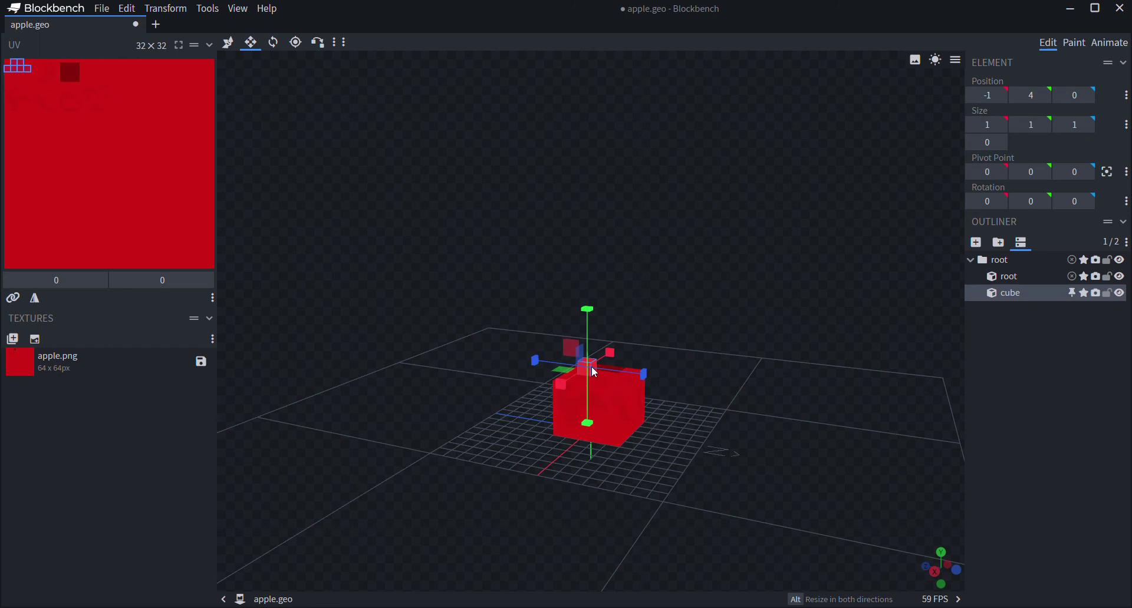
{"action": "key", "text": "v"}
{"action": "left_click_drag", "start_coordinate": [563, 366], "coordinate": [709, 361]}
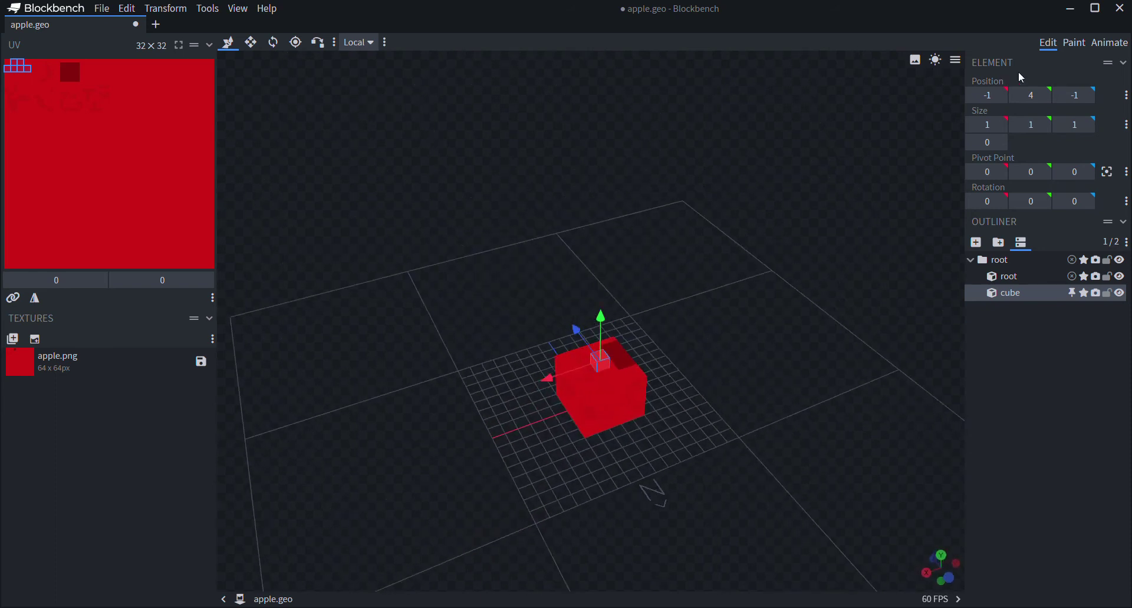
Fill the apple body's faces with red #cf1616, covering the dark red patch on its top.
{"action": "left_click", "coordinate": [1075, 41]}
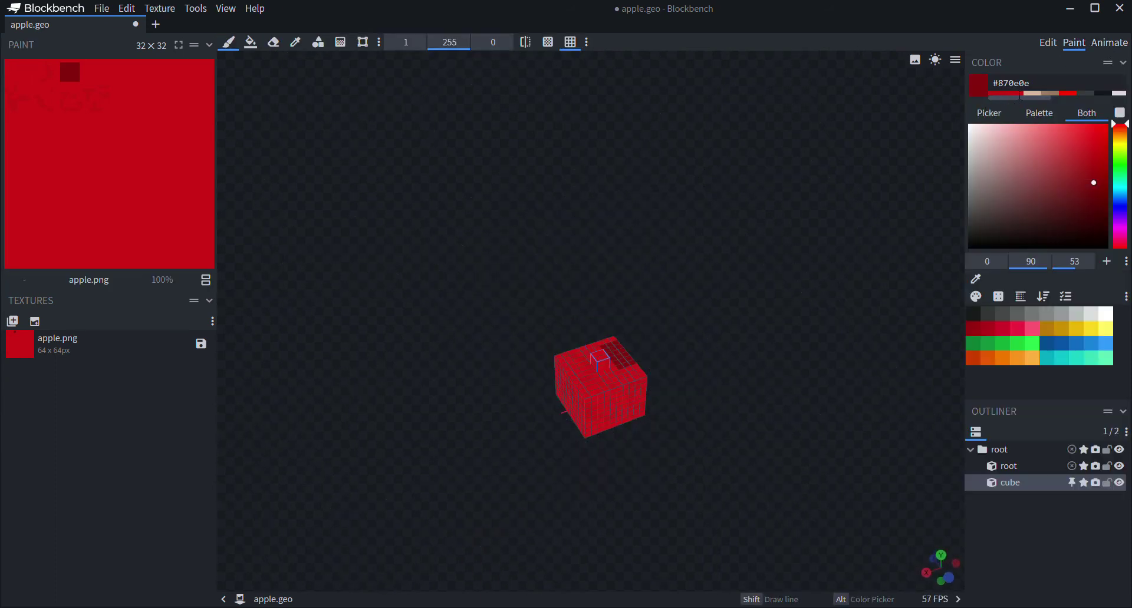
{"action": "left_click", "coordinate": [1014, 93]}
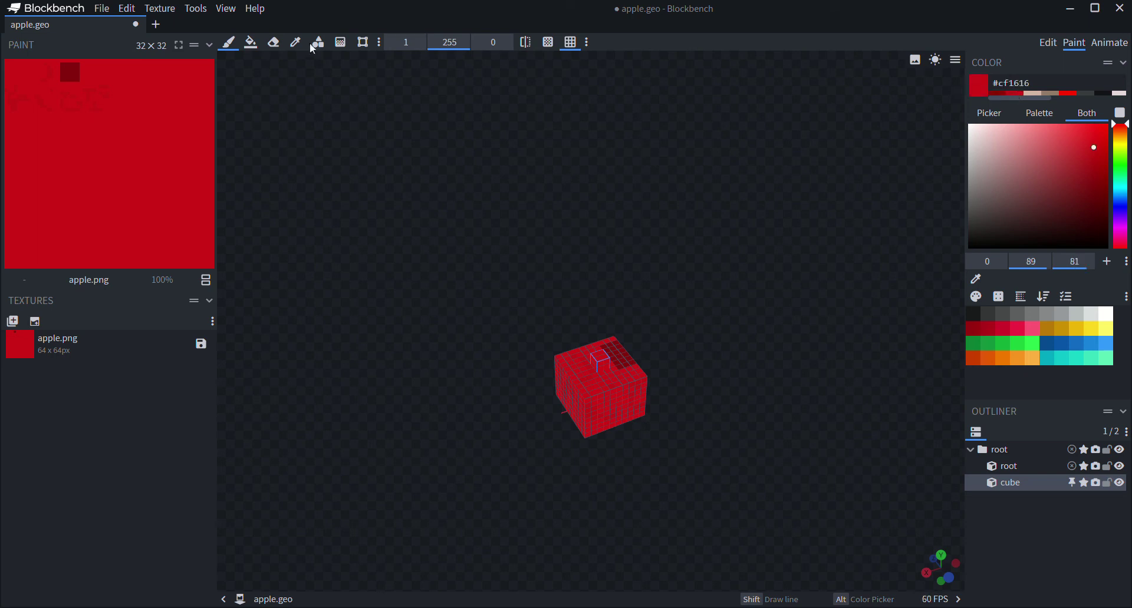
{"action": "left_click", "coordinate": [251, 42]}
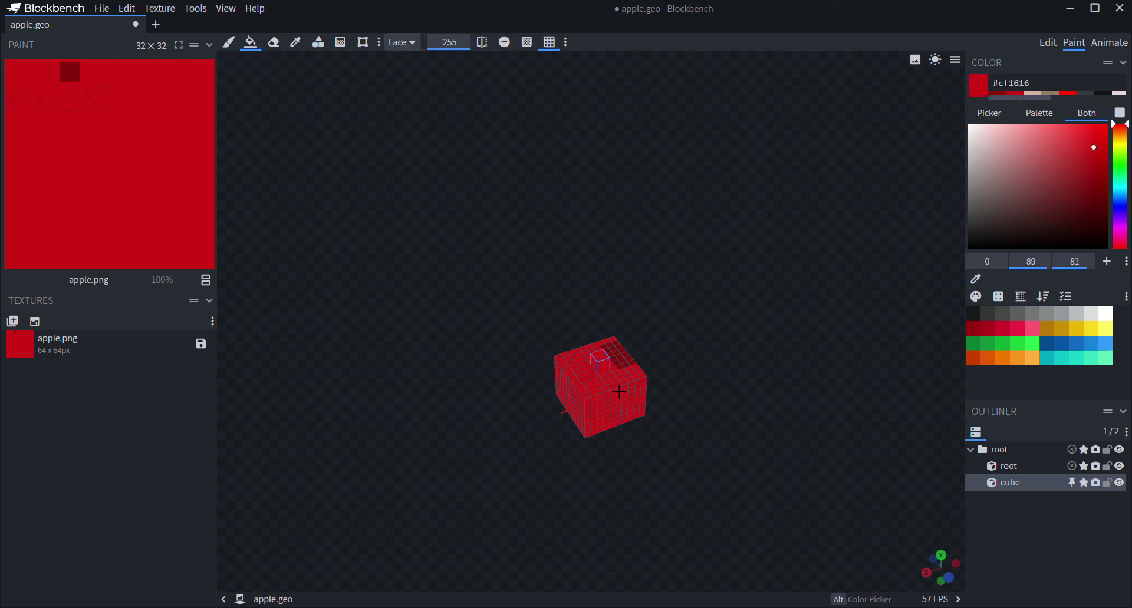
{"action": "left_click", "coordinate": [619, 392]}
{"action": "left_click_drag", "start_coordinate": [688, 384], "coordinate": [711, 230]}
{"action": "left_click_drag", "start_coordinate": [635, 339], "coordinate": [629, 440]}
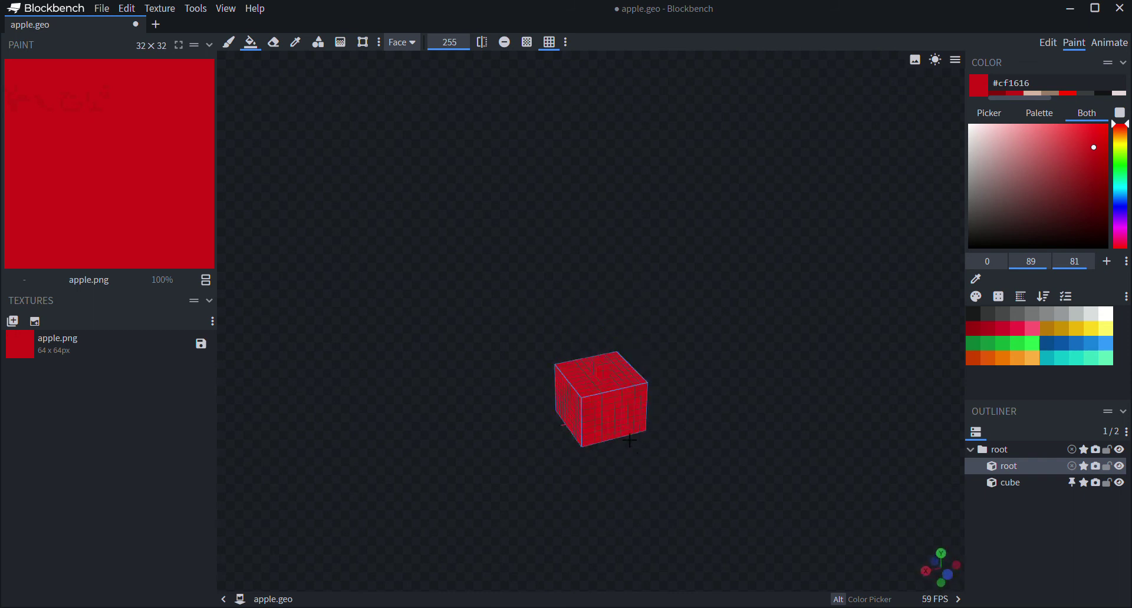
Stretch the small stem cube upward to a height of 2.
{"action": "left_click", "coordinate": [1047, 43]}
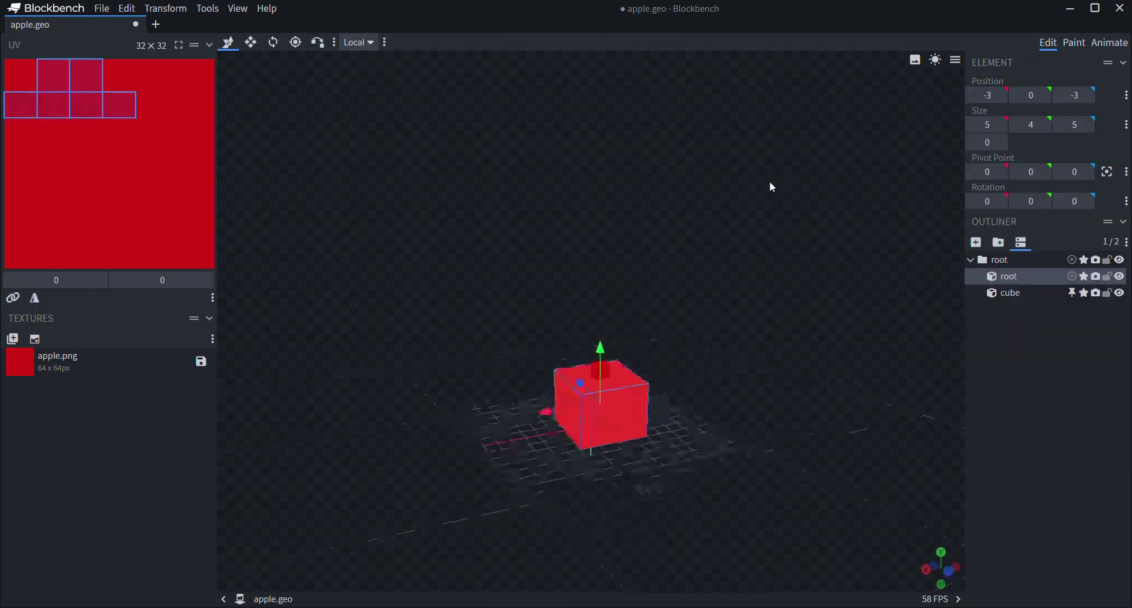
{"action": "key", "text": "s"}
{"action": "left_click_drag", "start_coordinate": [599, 347], "coordinate": [600, 372]}
{"action": "left_click", "coordinate": [606, 370]}
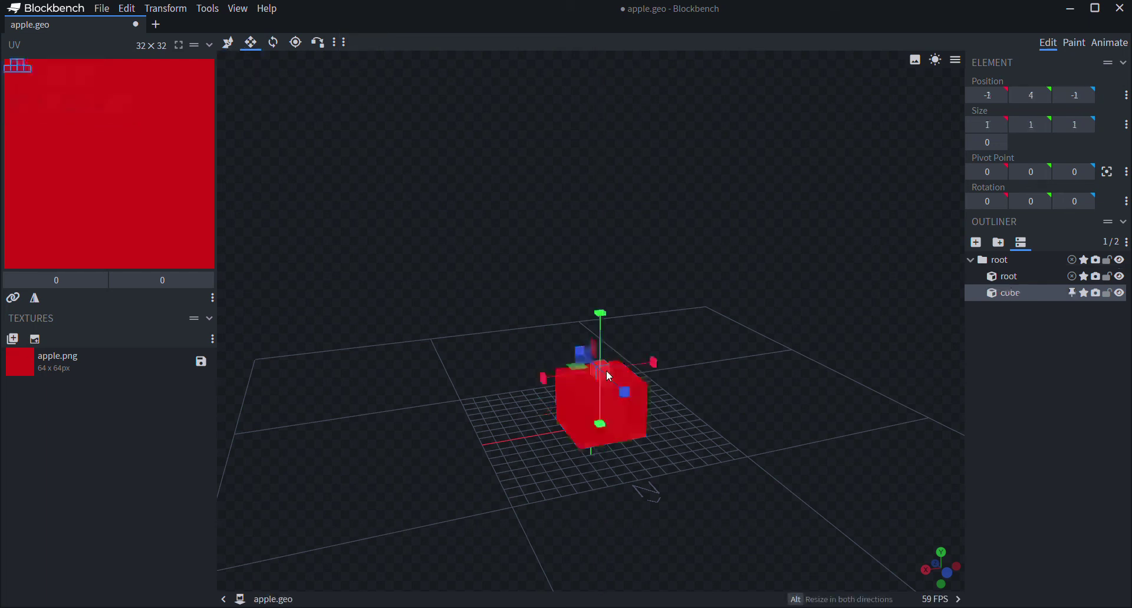
{"action": "left_click_drag", "start_coordinate": [600, 322], "coordinate": [598, 317]}
{"action": "key", "text": "KP_1"}
Fill all visible faces of the stem with brown #853500 and check the coloured stem from different sides.
{"action": "left_click", "coordinate": [1073, 43]}
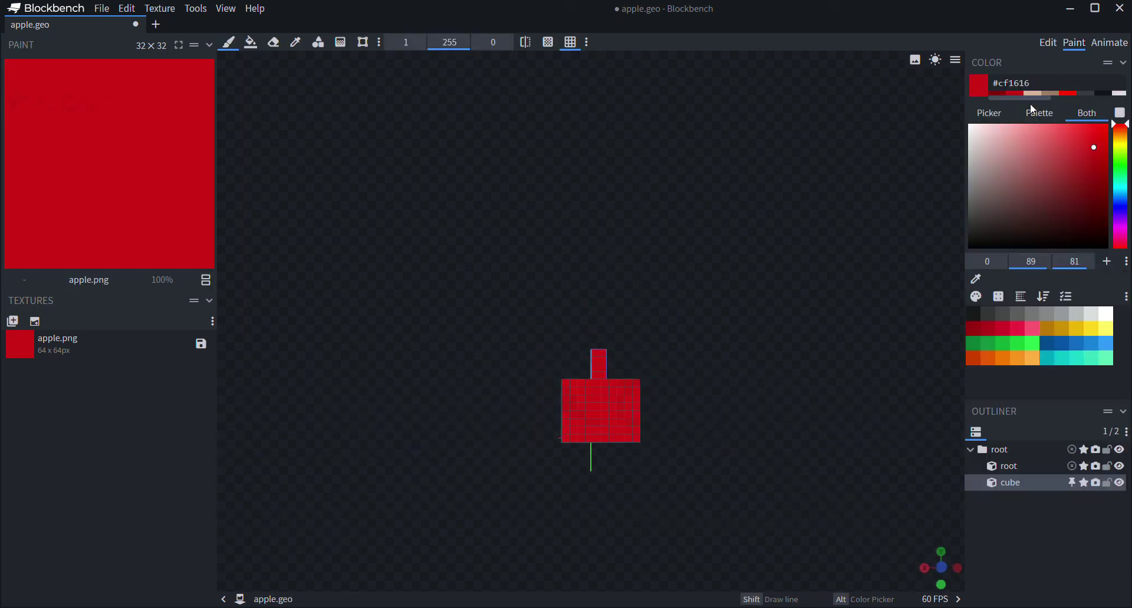
{"action": "mouse_move", "coordinate": [1120, 125]}
{"action": "left_mouse_down"}
{"action": "mouse_move", "coordinate": [1127, 136]}
{"action": "mouse_move", "coordinate": [1101, 154]}
{"action": "mouse_move", "coordinate": [1108, 190]}
{"action": "left_mouse_up"}
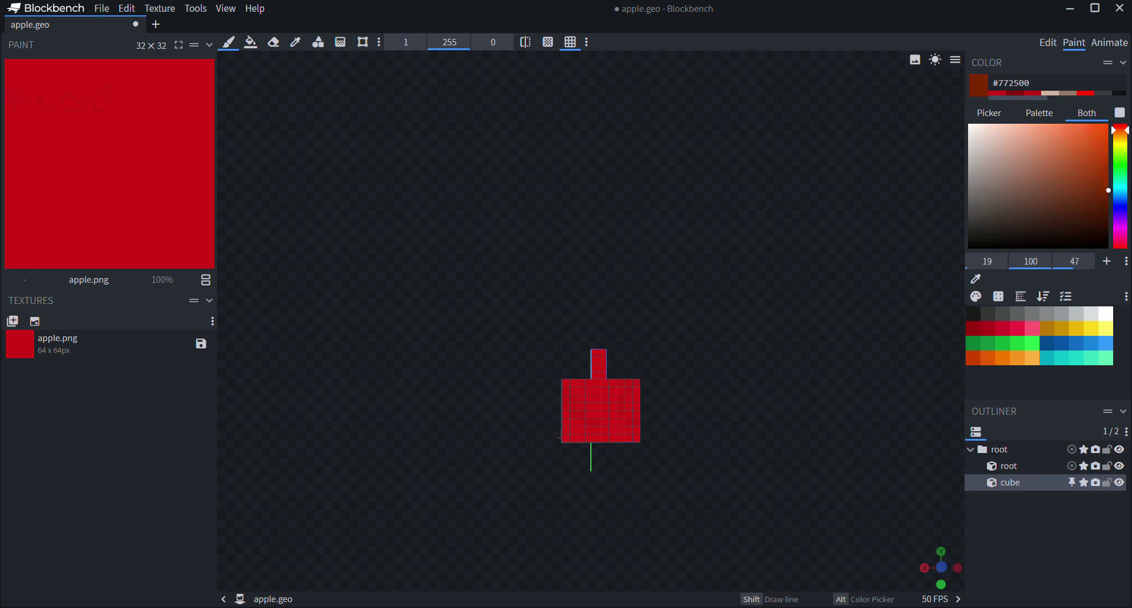
{"action": "left_click", "coordinate": [1125, 135]}
{"action": "mouse_move", "coordinate": [1124, 134]}
{"action": "left_mouse_down"}
{"action": "mouse_move", "coordinate": [1110, 148]}
{"action": "mouse_move", "coordinate": [1112, 182]}
{"action": "left_mouse_up"}
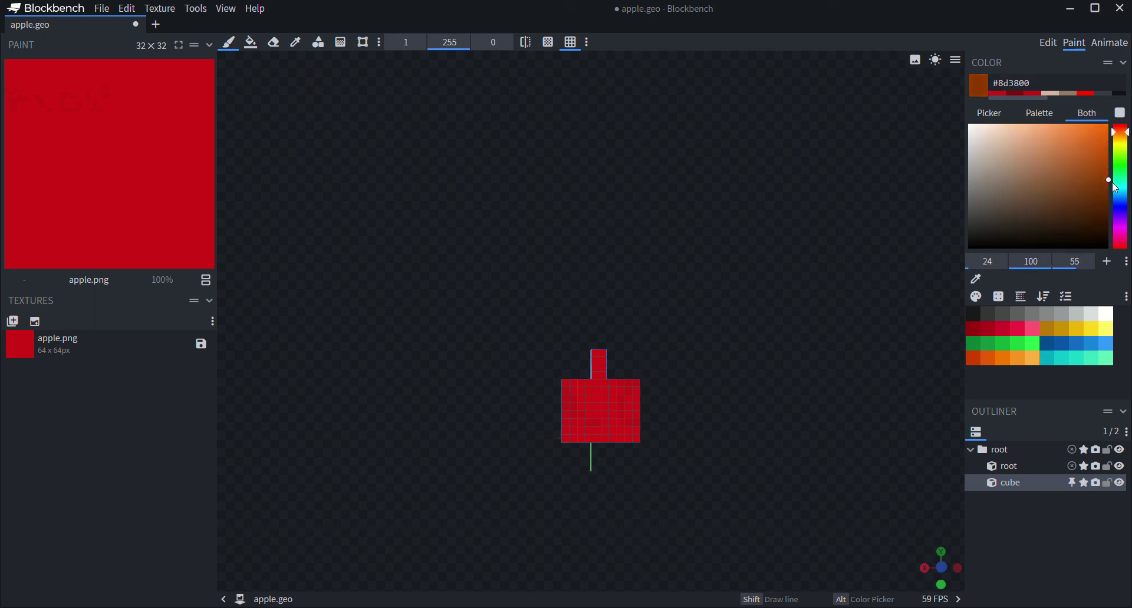
{"action": "left_click", "coordinate": [250, 42]}
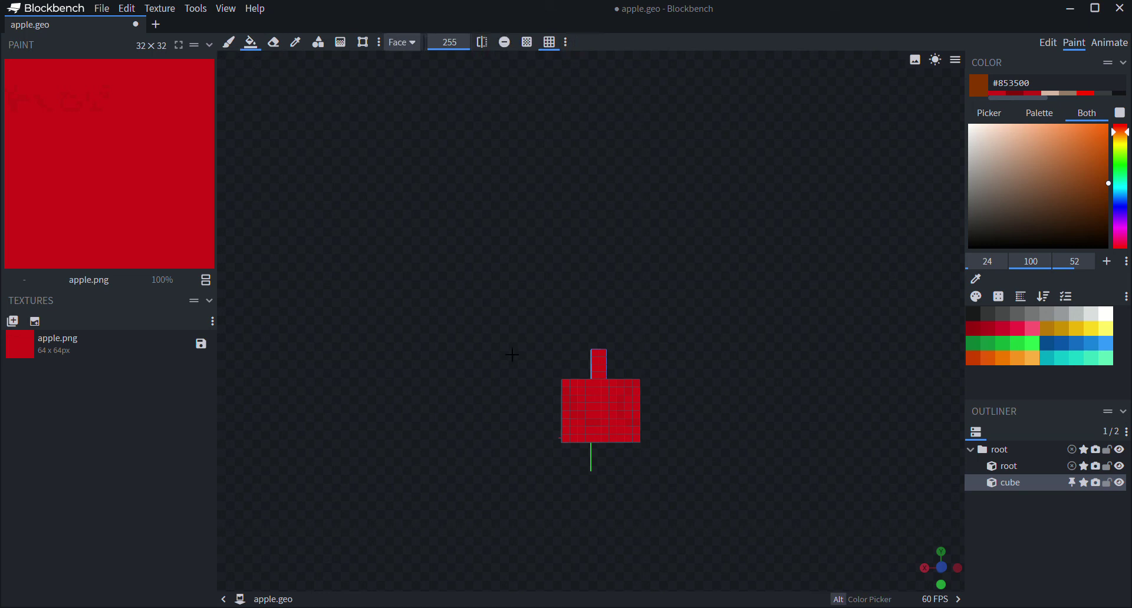
{"action": "left_click", "coordinate": [605, 365]}
{"action": "middle_click_drag", "start_coordinate": [605, 365], "coordinate": [584, 365]}
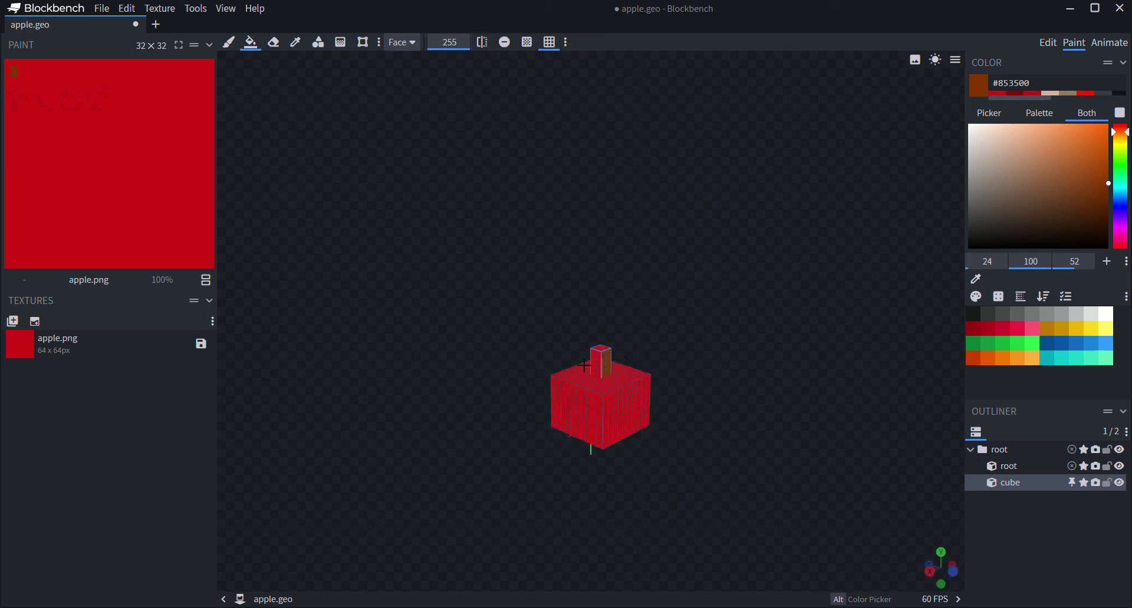
{"action": "left_click", "coordinate": [607, 370]}
{"action": "middle_click_drag", "start_coordinate": [624, 330], "coordinate": [435, 310]}
{"action": "mouse_move", "coordinate": [604, 375]}
{"action": "middle_mouse_down"}
{"action": "mouse_move", "coordinate": [595, 368]}
{"action": "mouse_move", "coordinate": [710, 384]}
{"action": "middle_mouse_up"}
{"action": "left_click", "coordinate": [1047, 42]}
{"action": "mouse_move", "coordinate": [554, 236]}
{"action": "middle_mouse_down"}
{"action": "mouse_move", "coordinate": [548, 270]}
{"action": "mouse_move", "coordinate": [758, 260]}
{"action": "mouse_move", "coordinate": [846, 235]}
{"action": "mouse_move", "coordinate": [920, 177]}
{"action": "middle_mouse_up"}
Dab slightly darker red #c41515 on the top face of the apple body and inspect the model.
{"action": "left_click", "coordinate": [1073, 43]}
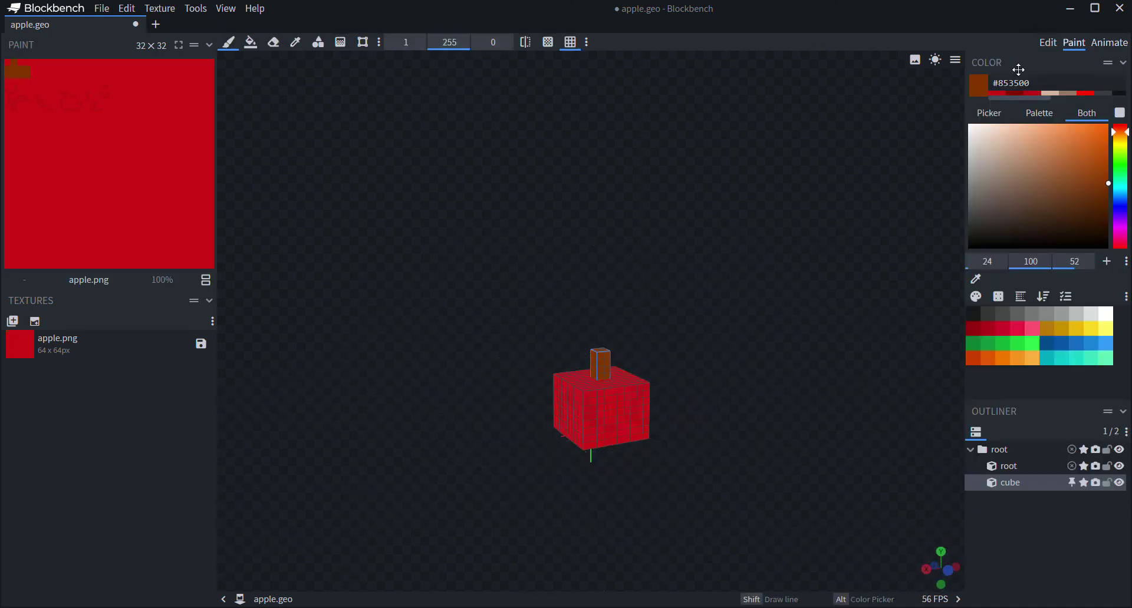
{"action": "middle_click_drag", "start_coordinate": [672, 230], "coordinate": [675, 311]}
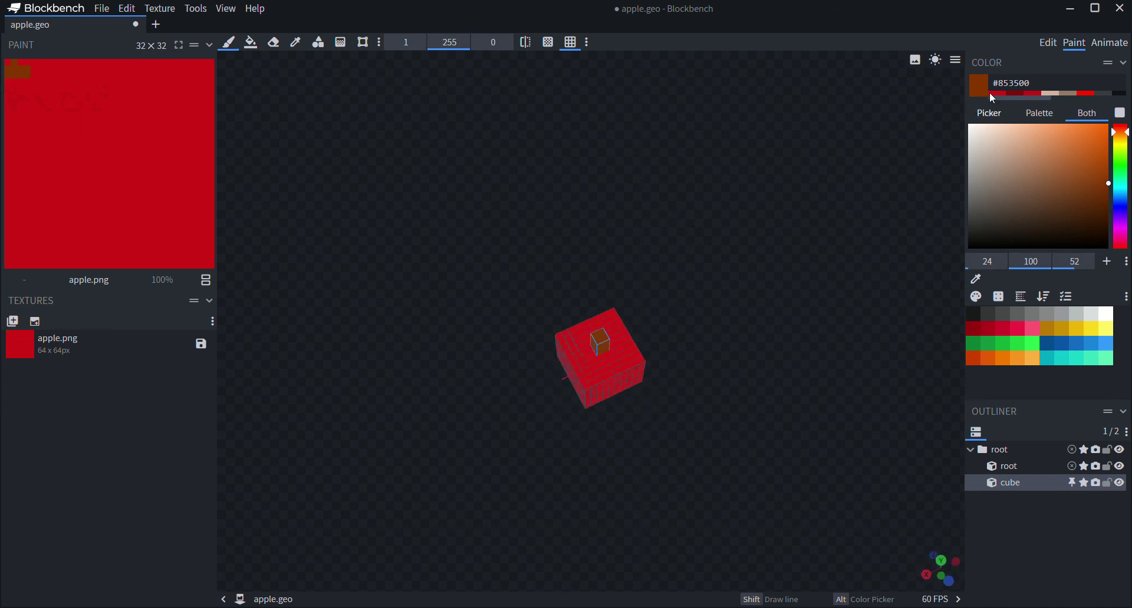
{"action": "left_click", "coordinate": [1031, 94]}
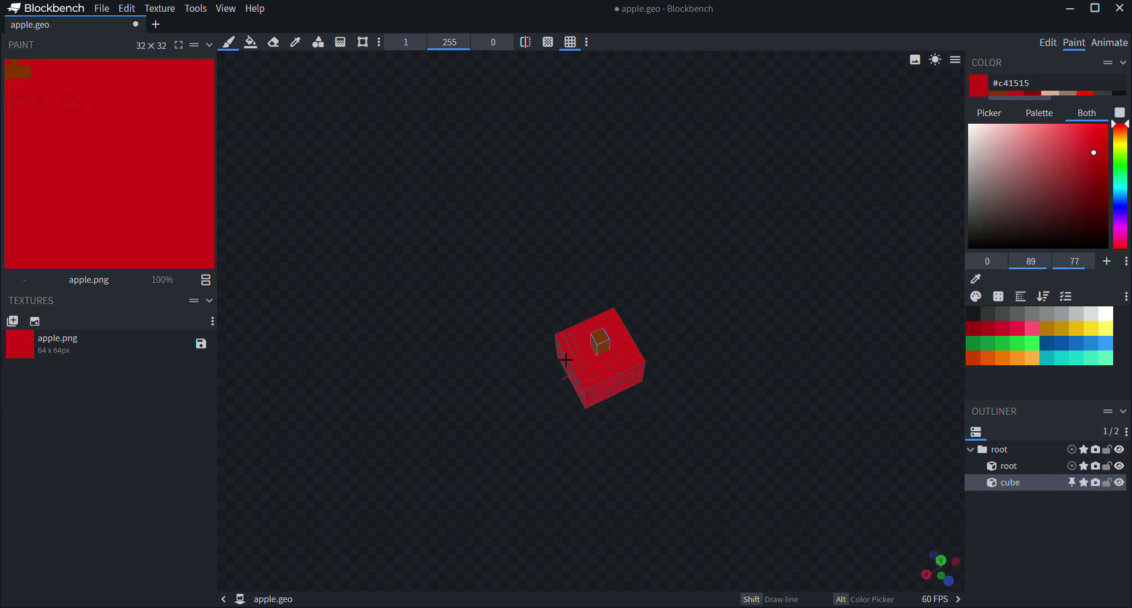
{"action": "left_click", "coordinate": [604, 375]}
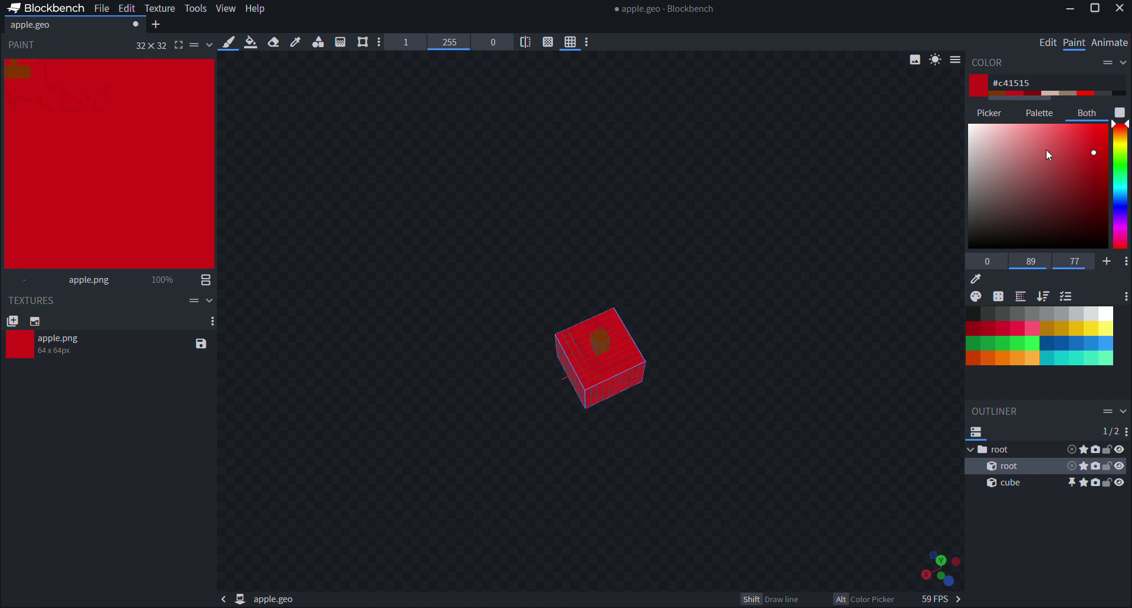
{"action": "left_click", "coordinate": [1047, 43]}
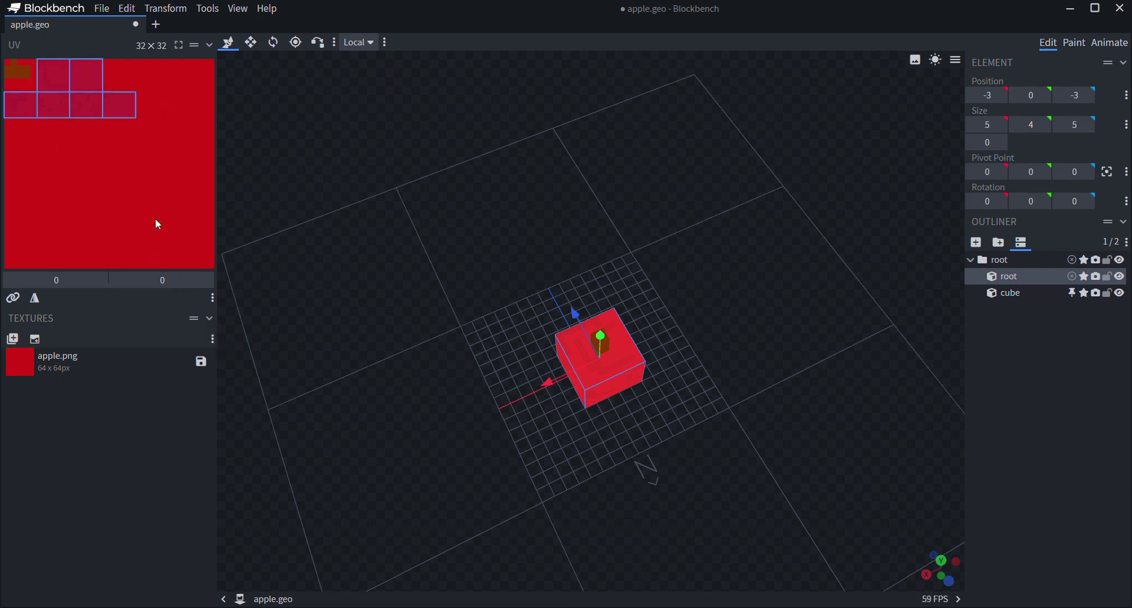
{"action": "left_click_drag", "start_coordinate": [882, 221], "coordinate": [772, 190]}
{"action": "left_click", "coordinate": [1085, 43]}
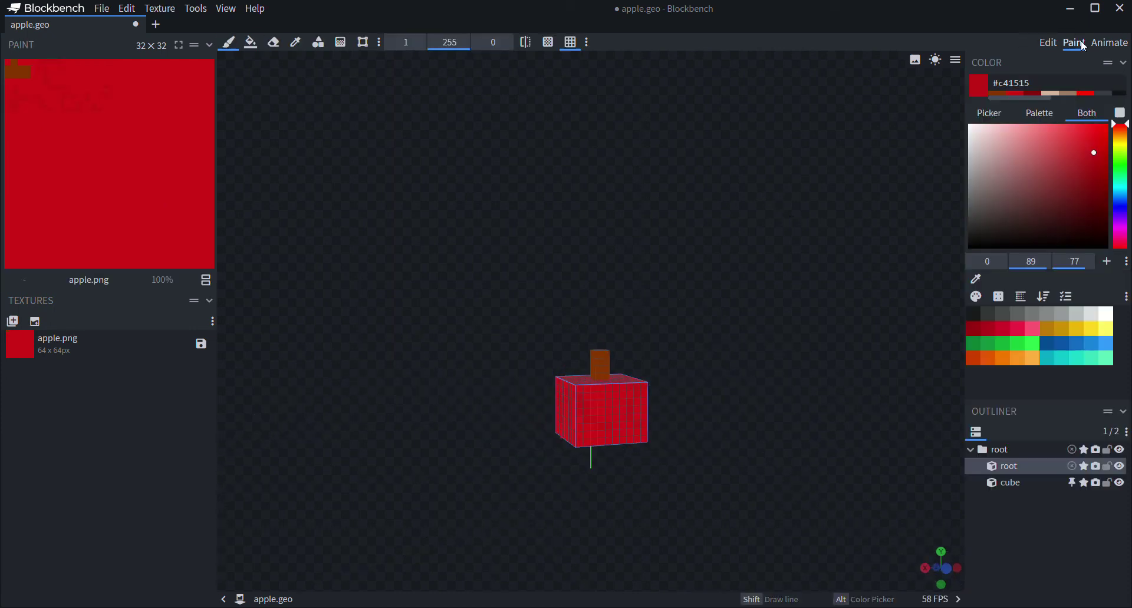
{"action": "left_click_drag", "start_coordinate": [719, 338], "coordinate": [711, 410]}
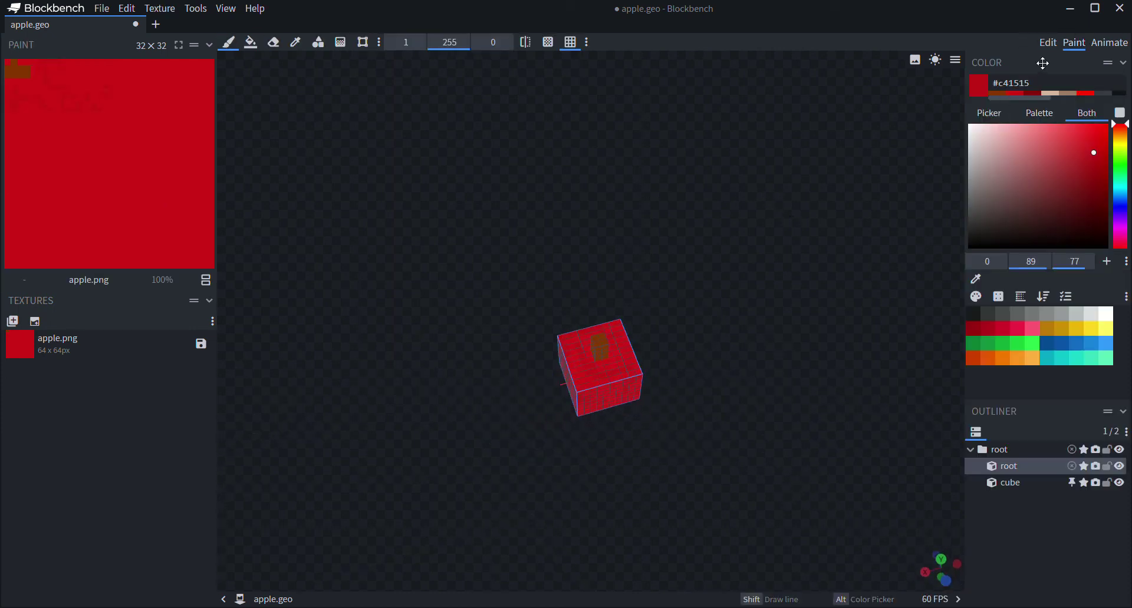
Increase the apple body's height to 5 units so it measures 5 × 5 × 5.
{"action": "left_click", "coordinate": [1047, 42]}
{"action": "mouse_move", "coordinate": [636, 246]}
{"action": "left_mouse_down"}
{"action": "mouse_move", "coordinate": [707, 156]}
{"action": "mouse_move", "coordinate": [628, 433]}
{"action": "left_mouse_up"}
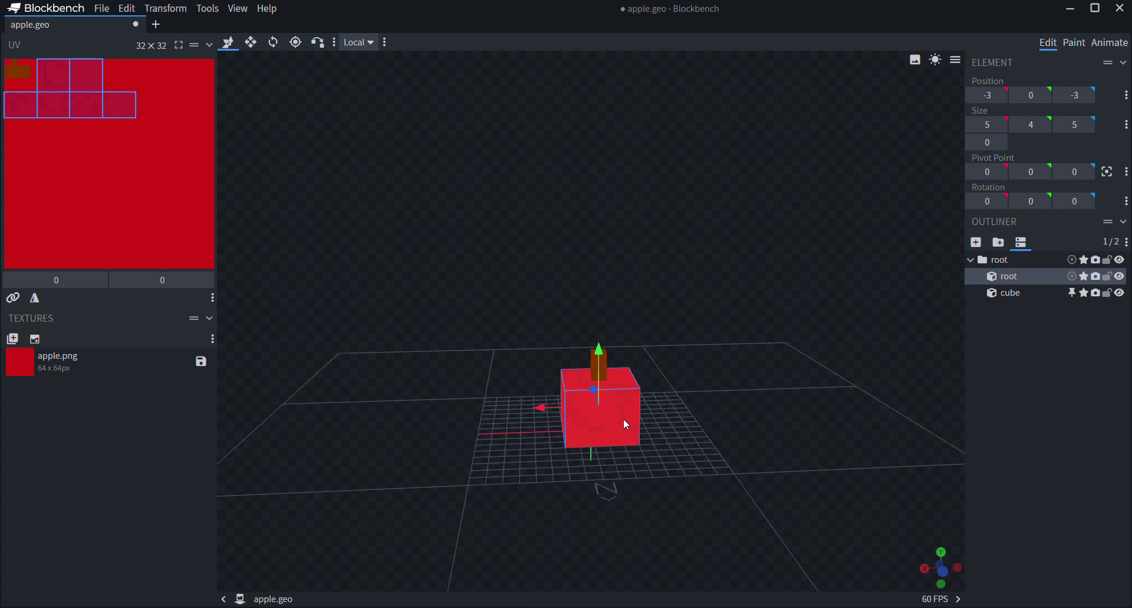
{"action": "key", "text": "s"}
{"action": "mouse_move", "coordinate": [601, 352]}
{"action": "left_mouse_down"}
{"action": "mouse_move", "coordinate": [598, 334]}
{"action": "mouse_move", "coordinate": [592, 356]}
{"action": "left_mouse_up"}
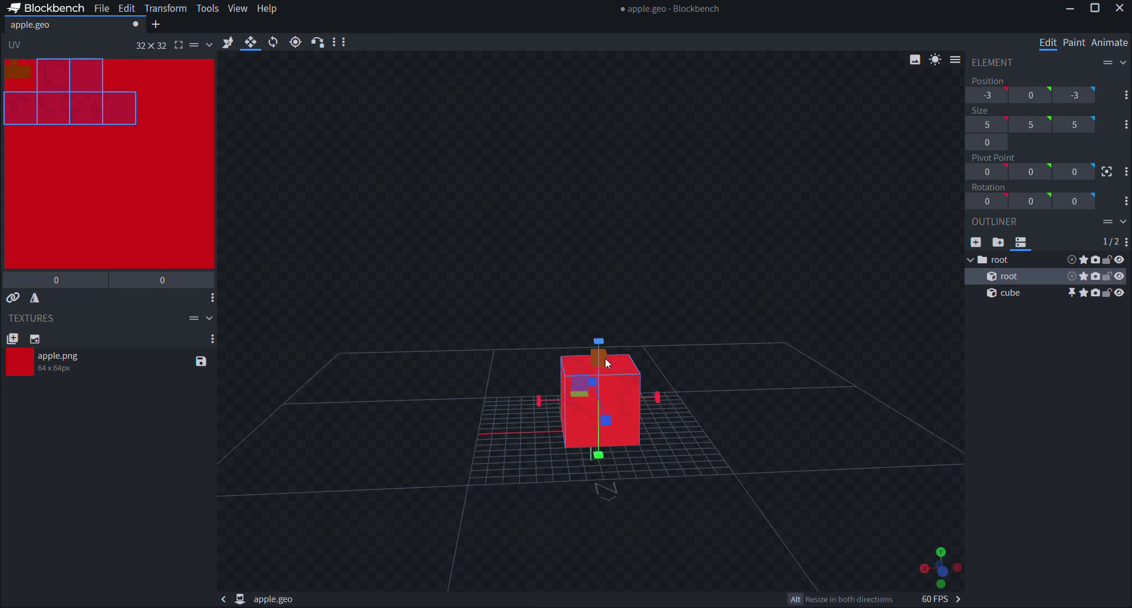
{"action": "mouse_move", "coordinate": [606, 350]}
{"action": "left_mouse_down"}
{"action": "mouse_move", "coordinate": [669, 328]}
{"action": "mouse_move", "coordinate": [586, 349]}
{"action": "mouse_move", "coordinate": [599, 358]}
{"action": "left_mouse_up"}
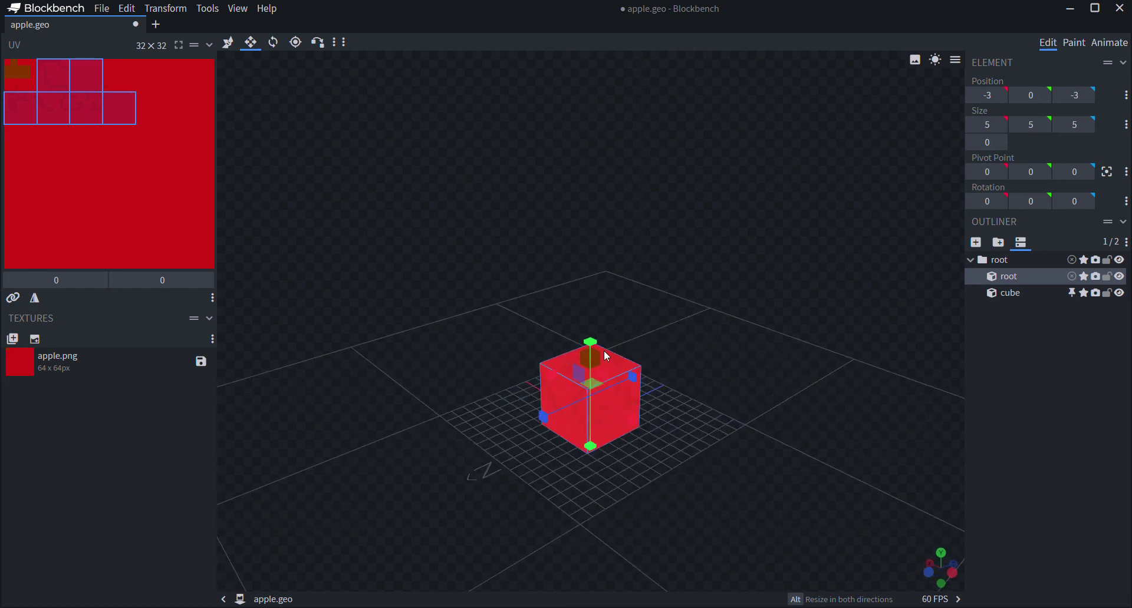
Lengthen the stem cube upward to a height of 3.
{"action": "left_click", "coordinate": [586, 355]}
{"action": "key", "text": "v"}
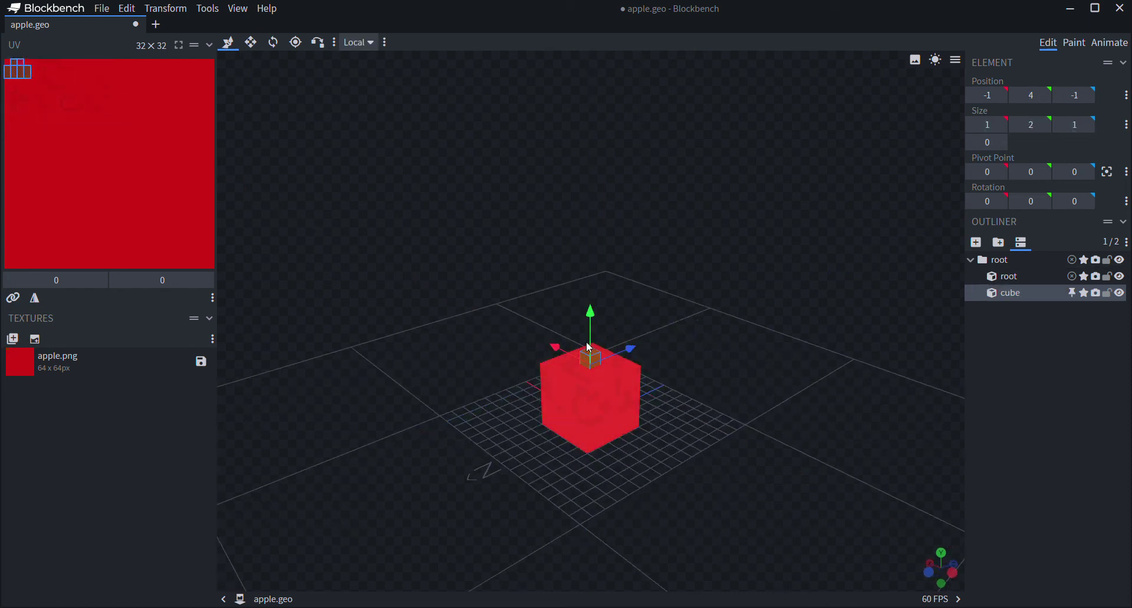
{"action": "key", "text": "s"}
{"action": "left_click_drag", "start_coordinate": [587, 330], "coordinate": [590, 303]}
{"action": "key", "text": "KP_1"}
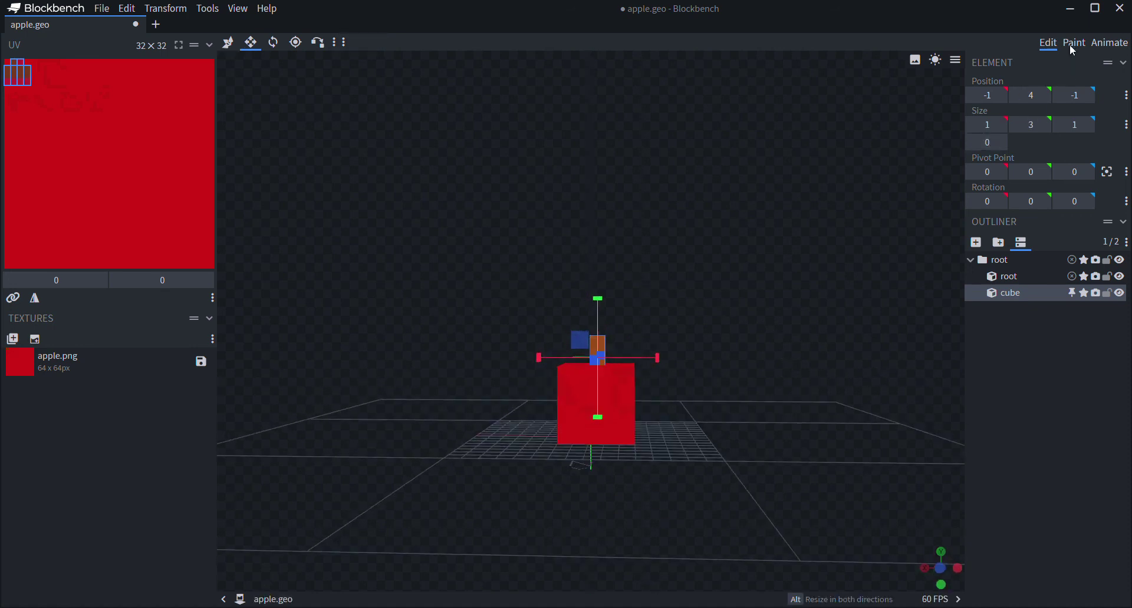
Shade the side faces of the taller apple body with brush strokes in red #c41515.
{"action": "left_click", "coordinate": [1073, 43]}
{"action": "left_click_drag", "start_coordinate": [677, 195], "coordinate": [740, 230]}
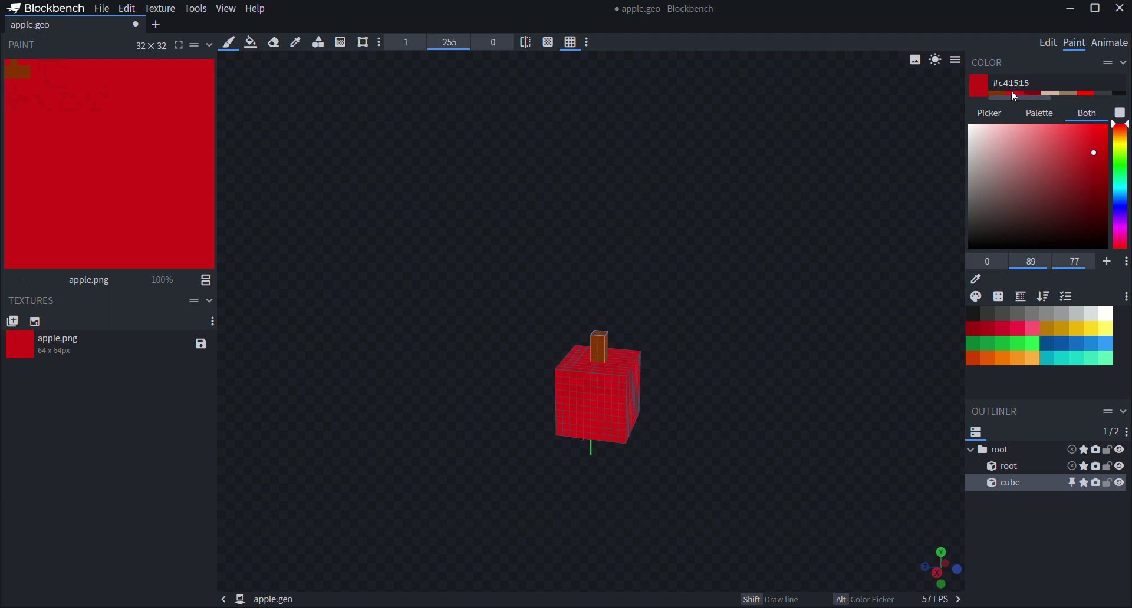
{"action": "left_click", "coordinate": [571, 426]}
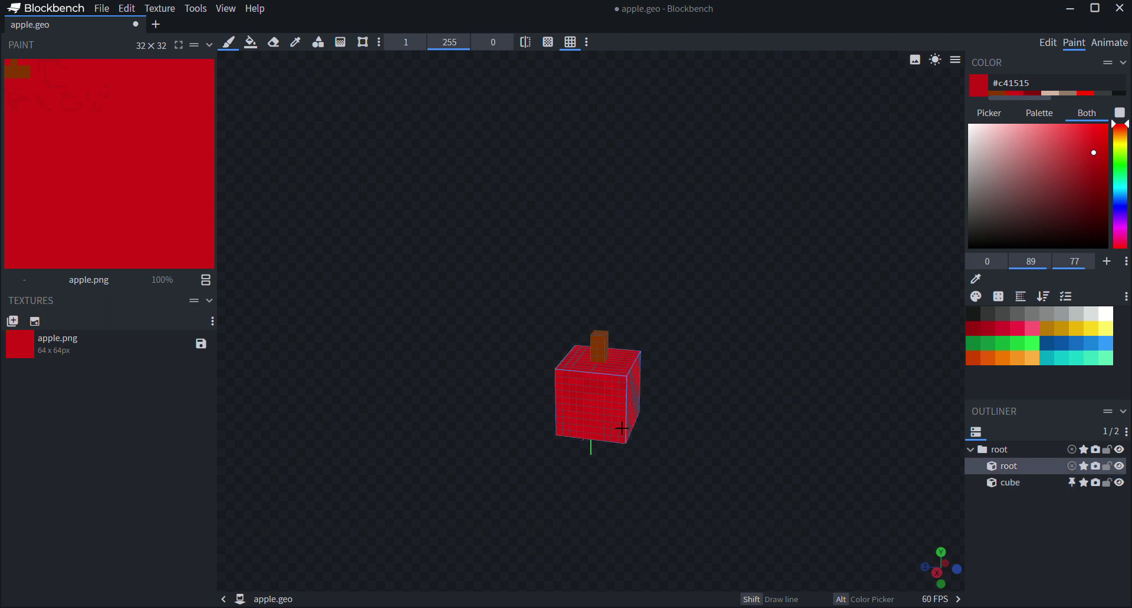
{"action": "key", "text": "KP_1"}
{"action": "left_click_drag", "start_coordinate": [651, 447], "coordinate": [587, 441]}
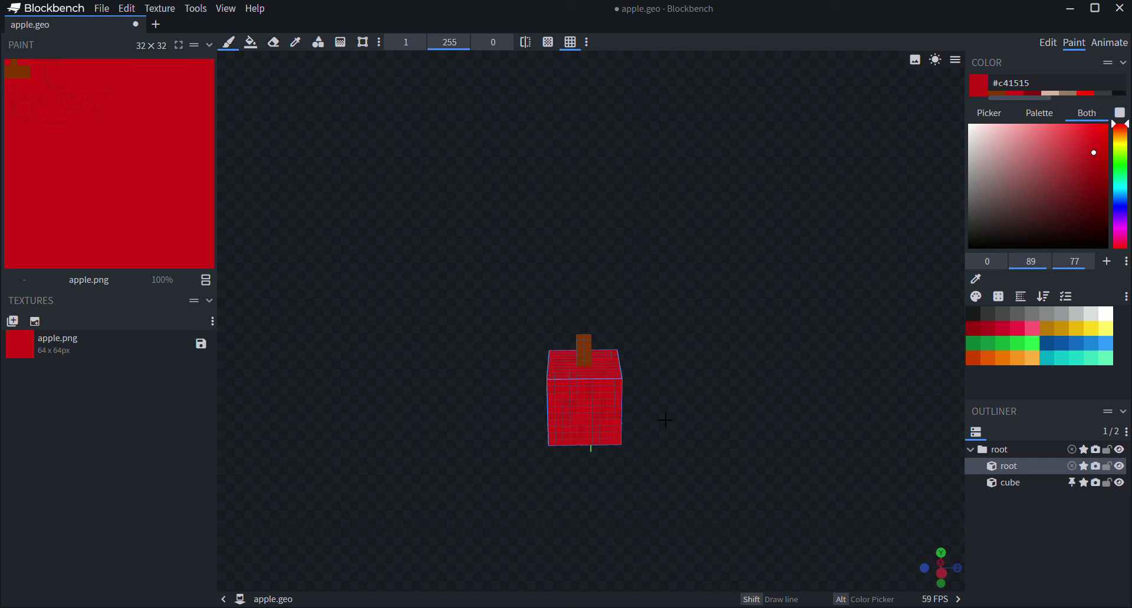
{"action": "left_click_drag", "start_coordinate": [665, 420], "coordinate": [566, 366]}
{"action": "left_click_drag", "start_coordinate": [741, 376], "coordinate": [592, 406]}
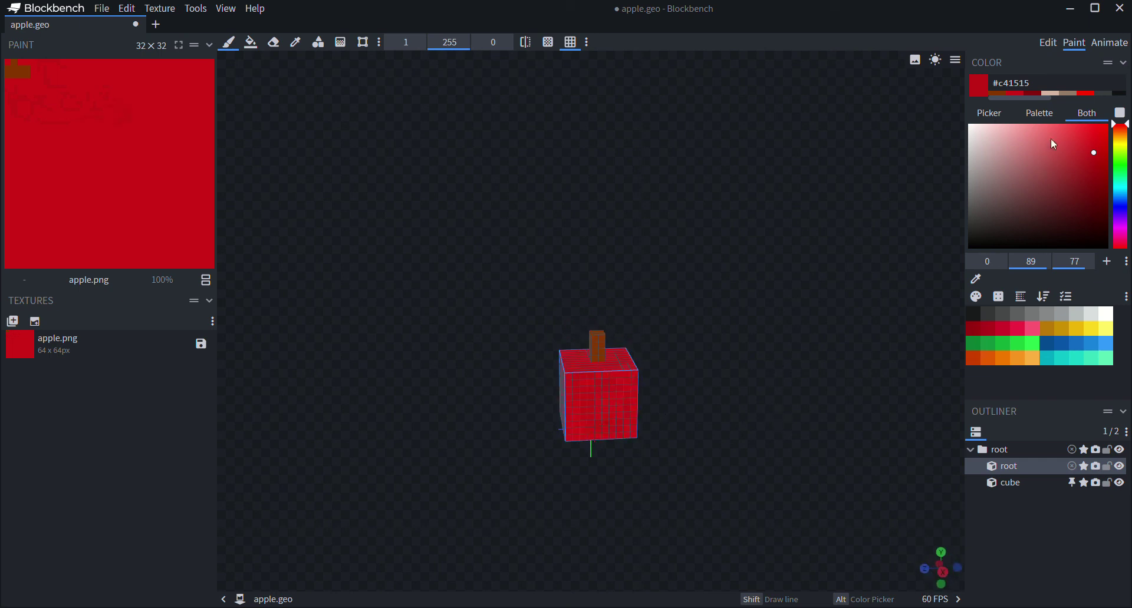
Paint a dark red #870e0e square around the base of the stem on the apple's top face.
{"action": "left_click", "coordinate": [1024, 93]}
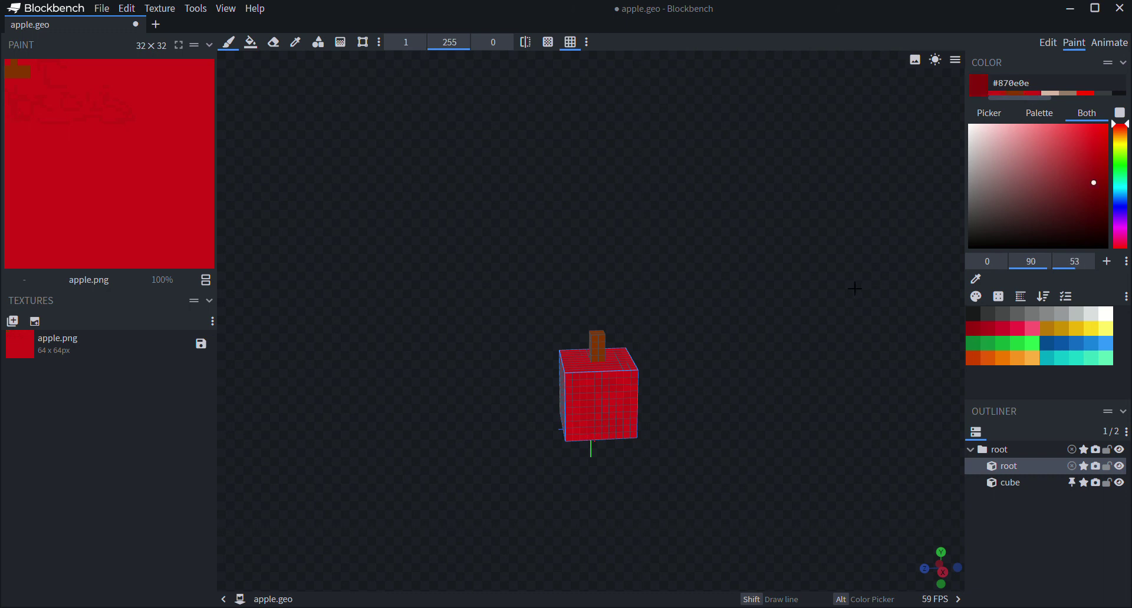
{"action": "left_click_drag", "start_coordinate": [854, 285], "coordinate": [796, 336]}
{"action": "left_click_drag", "start_coordinate": [722, 261], "coordinate": [752, 366]}
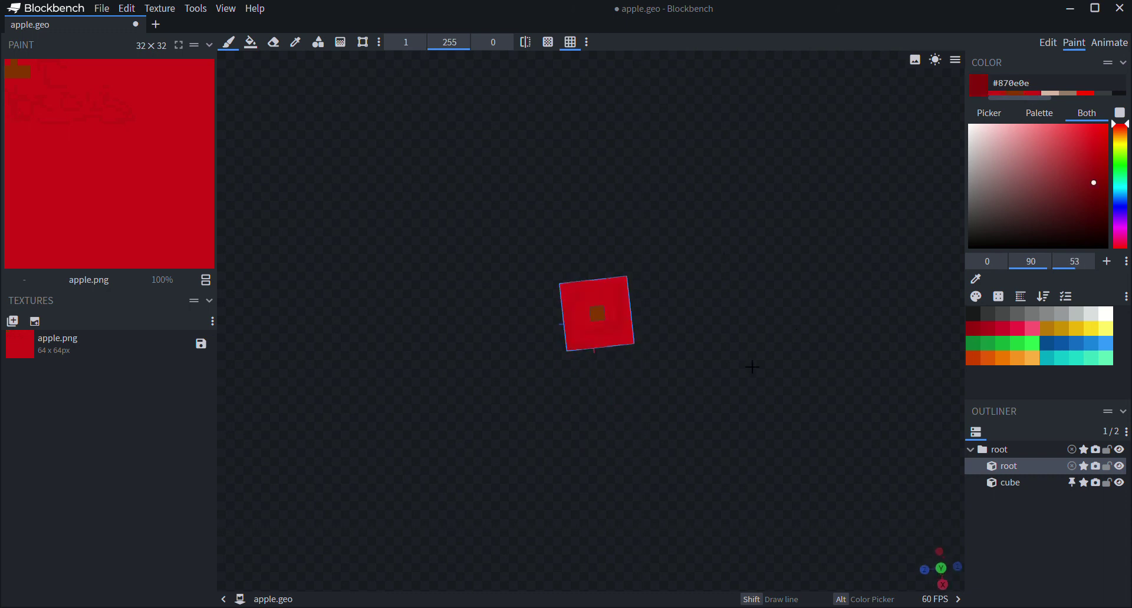
{"action": "scroll", "coordinate": [761, 274], "scroll_direction": "up", "scroll_amount": 6}
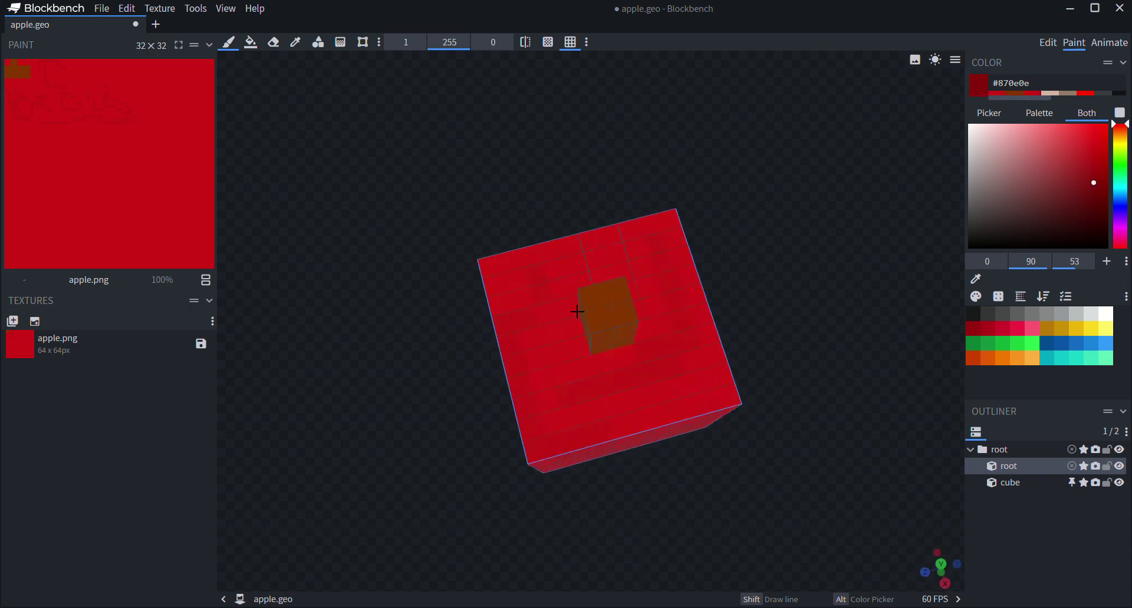
{"action": "mouse_move", "coordinate": [574, 319]}
{"action": "left_mouse_down"}
{"action": "mouse_move", "coordinate": [585, 353]}
{"action": "mouse_move", "coordinate": [633, 375]}
{"action": "mouse_move", "coordinate": [672, 341]}
{"action": "left_mouse_up"}
{"action": "left_click_drag", "start_coordinate": [887, 146], "coordinate": [785, 287]}
{"action": "mouse_move", "coordinate": [663, 359]}
{"action": "left_mouse_down"}
{"action": "mouse_move", "coordinate": [571, 364]}
{"action": "mouse_move", "coordinate": [570, 267]}
{"action": "mouse_move", "coordinate": [656, 255]}
{"action": "mouse_move", "coordinate": [674, 269]}
{"action": "mouse_move", "coordinate": [677, 304]}
{"action": "mouse_move", "coordinate": [662, 318]}
{"action": "mouse_move", "coordinate": [658, 290]}
{"action": "mouse_move", "coordinate": [603, 275]}
{"action": "mouse_move", "coordinate": [683, 255]}
{"action": "left_mouse_up"}
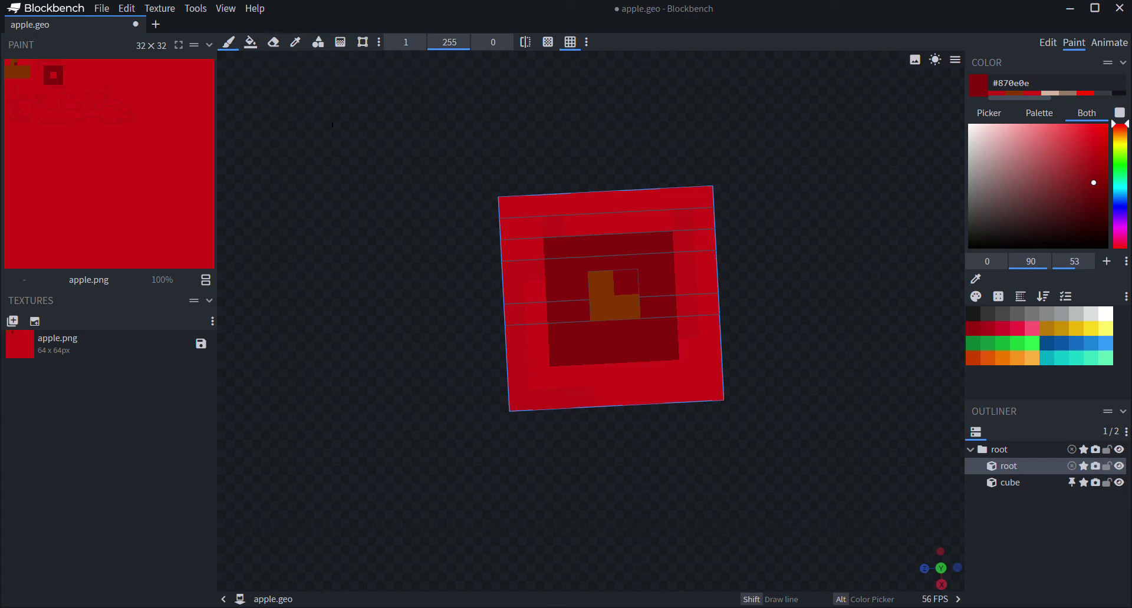
Sample brown #853500 from the stem and repaint the stray dark red pixel on the stem's top.
{"action": "left_click", "coordinate": [297, 43]}
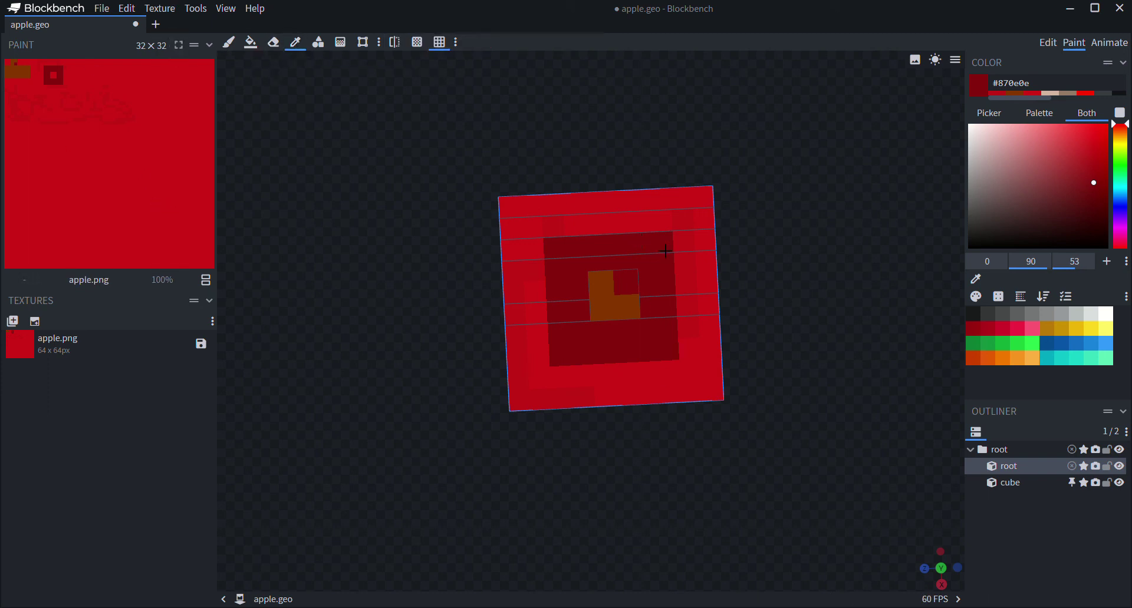
{"action": "left_click", "coordinate": [621, 316]}
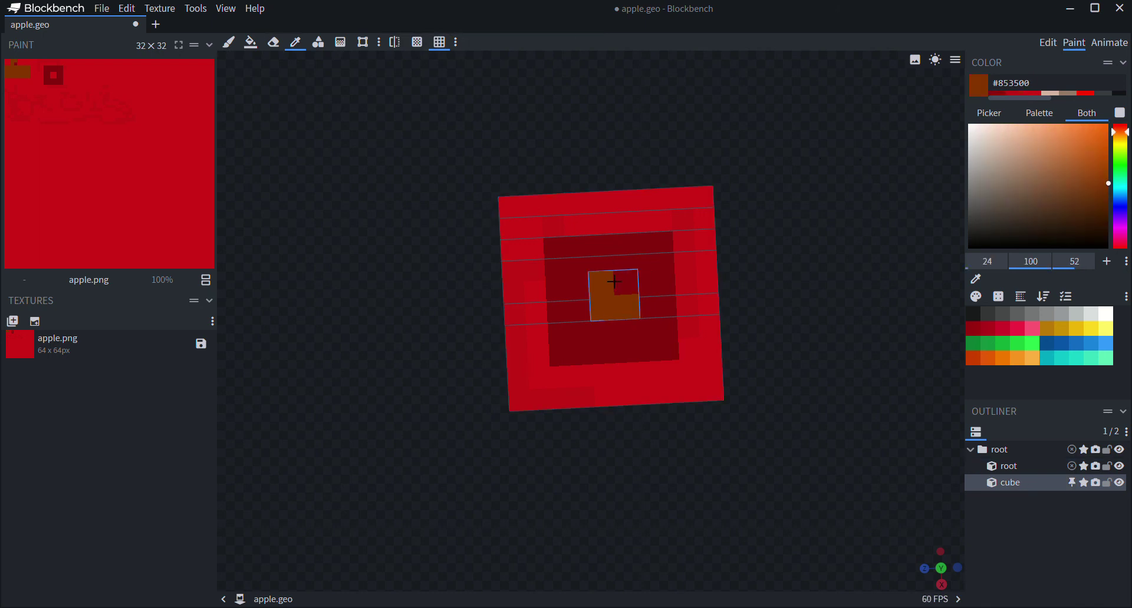
{"action": "left_click", "coordinate": [229, 43]}
{"action": "left_click", "coordinate": [626, 283]}
{"action": "mouse_move", "coordinate": [743, 316]}
{"action": "left_mouse_down"}
{"action": "mouse_move", "coordinate": [829, 253]}
{"action": "mouse_move", "coordinate": [768, 300]}
{"action": "left_mouse_up"}
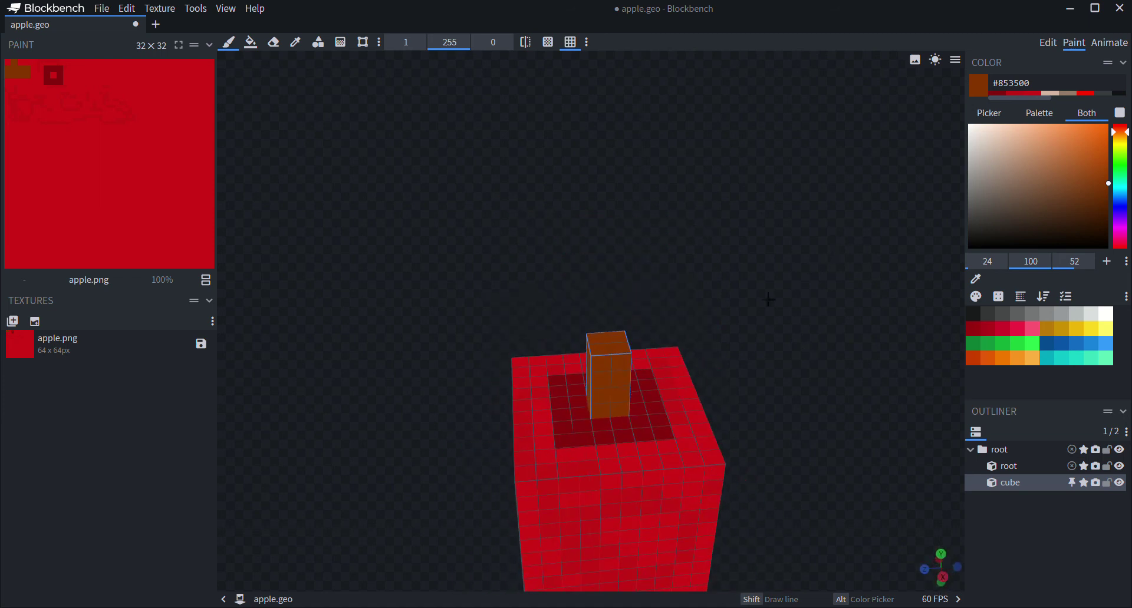
{"action": "scroll", "coordinate": [768, 269], "scroll_direction": "down", "scroll_amount": 5}
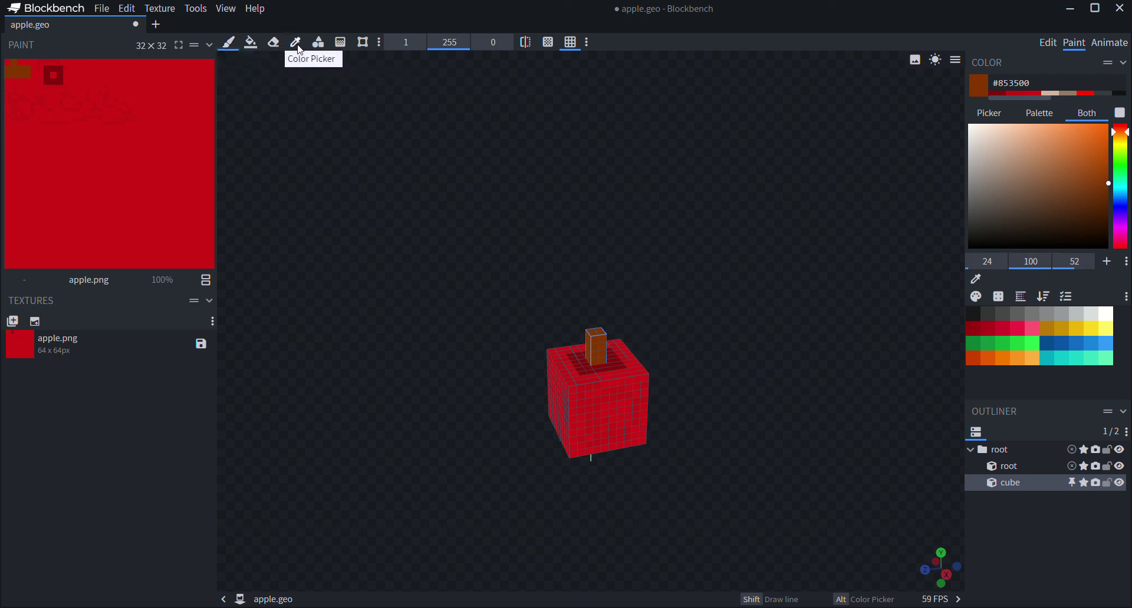
{"action": "left_click_drag", "start_coordinate": [759, 273], "coordinate": [741, 169]}
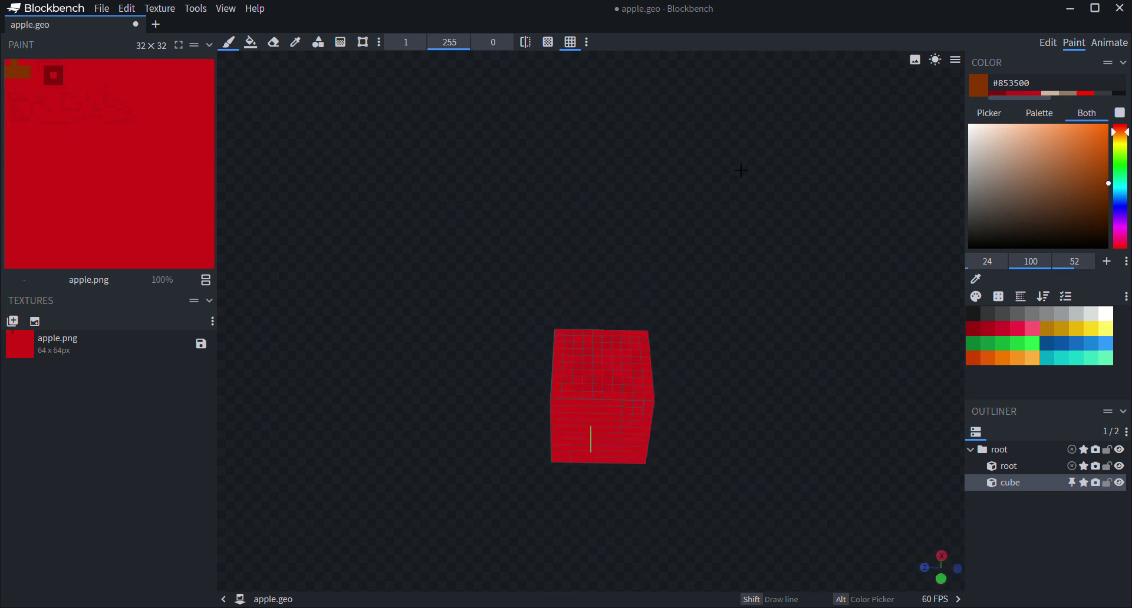
{"action": "left_click", "coordinate": [992, 93]}
{"action": "mouse_move", "coordinate": [568, 434]}
{"action": "left_mouse_down"}
{"action": "mouse_move", "coordinate": [621, 435]}
{"action": "mouse_move", "coordinate": [630, 453]}
{"action": "mouse_move", "coordinate": [589, 463]}
{"action": "left_mouse_up"}
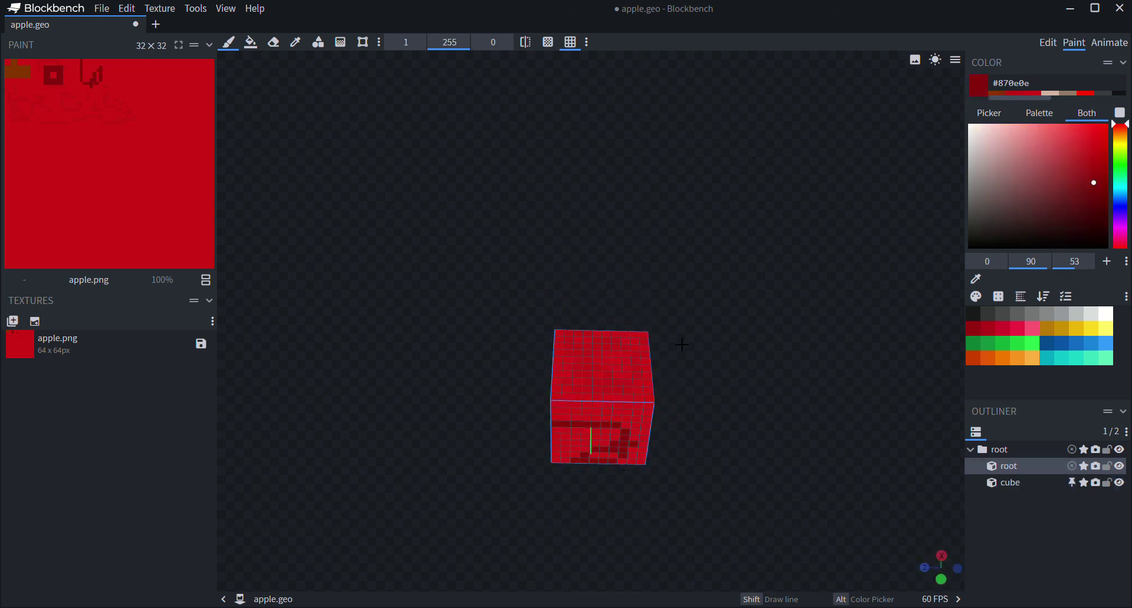
{"action": "key", "text": "ctrl+z"}
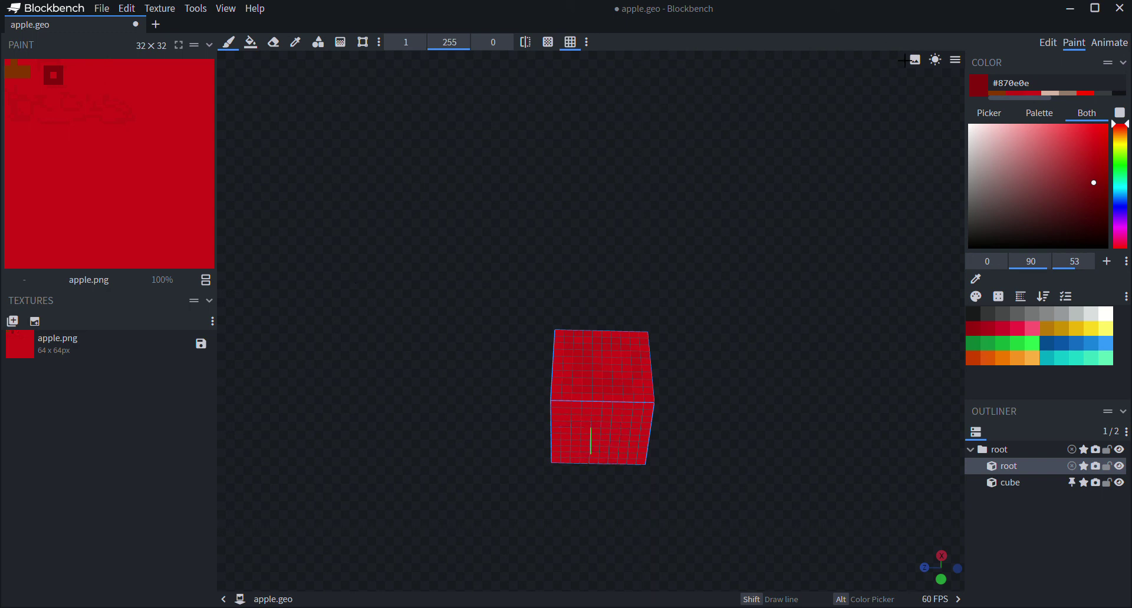
Shade the apple body's underside with brush strokes in red #c41515 and save the model with its texture.
{"action": "left_click", "coordinate": [1025, 94]}
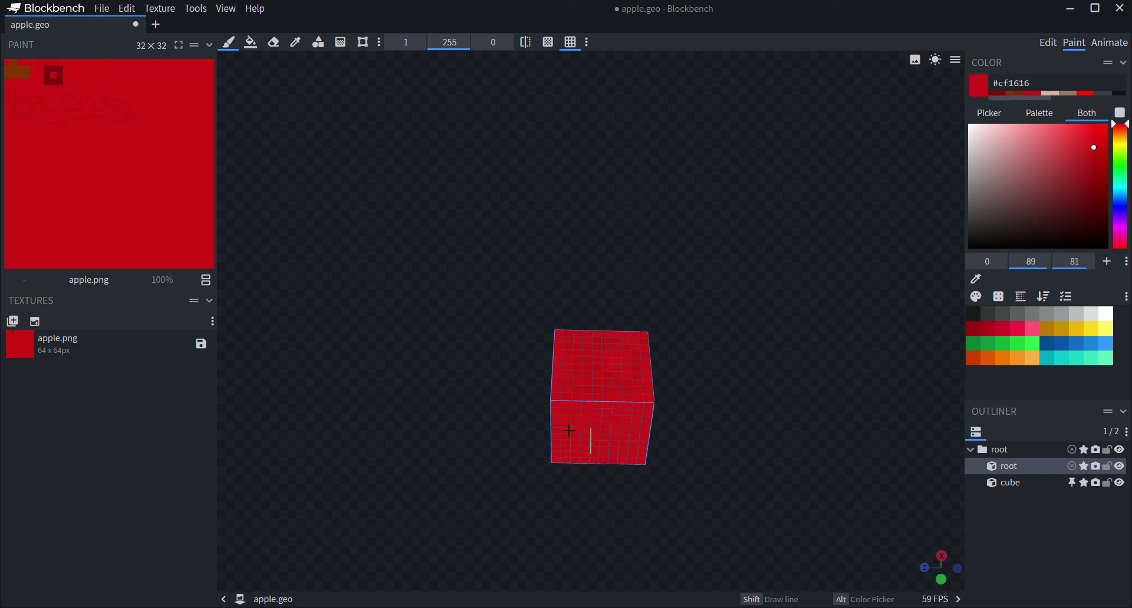
{"action": "left_click", "coordinate": [1036, 93]}
{"action": "left_click_drag", "start_coordinate": [569, 214], "coordinate": [607, 311]}
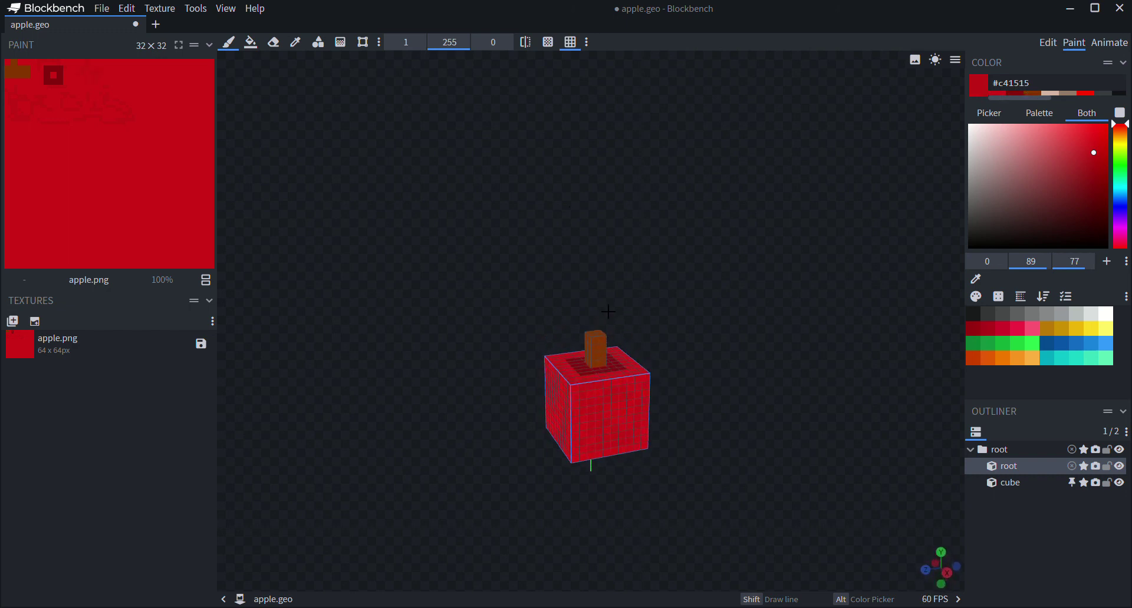
{"action": "key", "text": "ctrl+s"}
Add a new animation to the apple model in Animate mode with its default properties, and return to Paint mode.
{"action": "left_click", "coordinate": [1110, 45]}
{"action": "left_click_drag", "start_coordinate": [705, 301], "coordinate": [25, 98]}
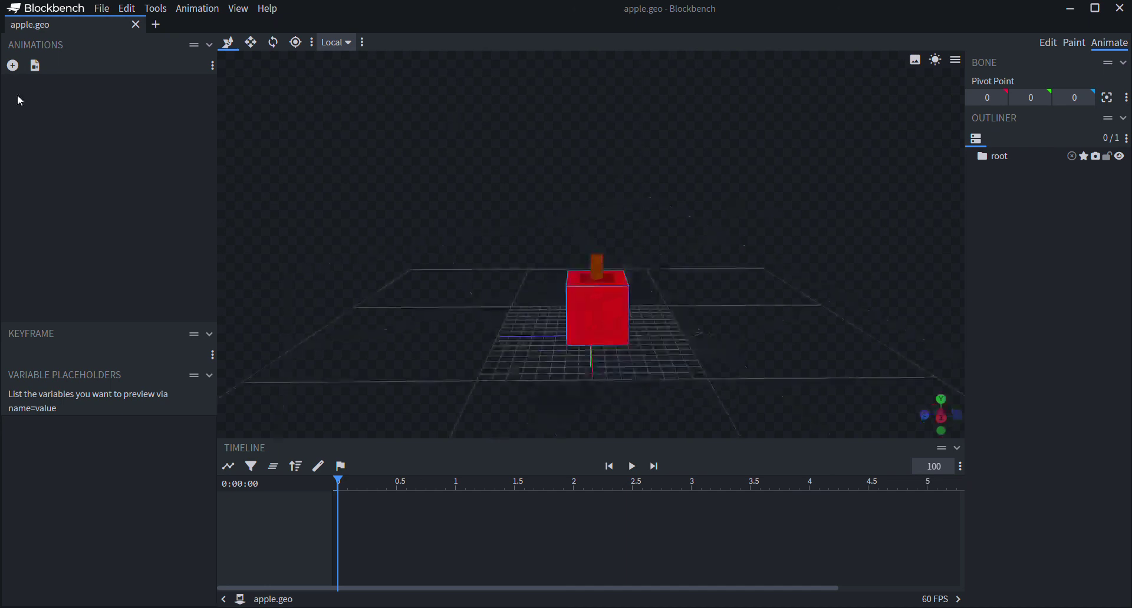
{"action": "left_click", "coordinate": [12, 65]}
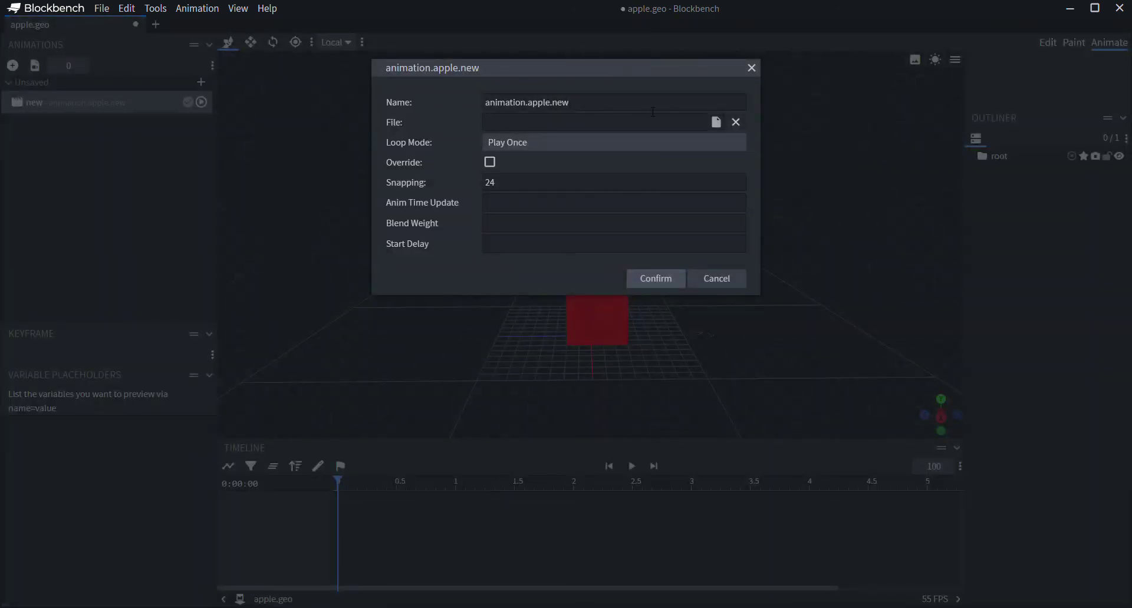
{"action": "left_click", "coordinate": [751, 68]}
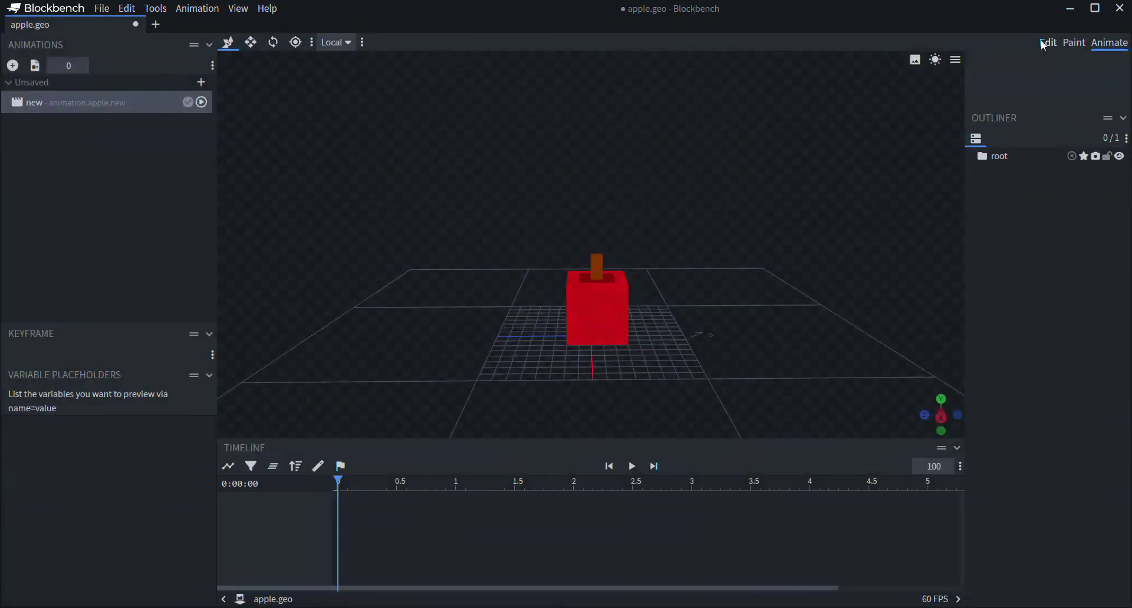
{"action": "left_click_drag", "start_coordinate": [782, 198], "coordinate": [753, 224]}
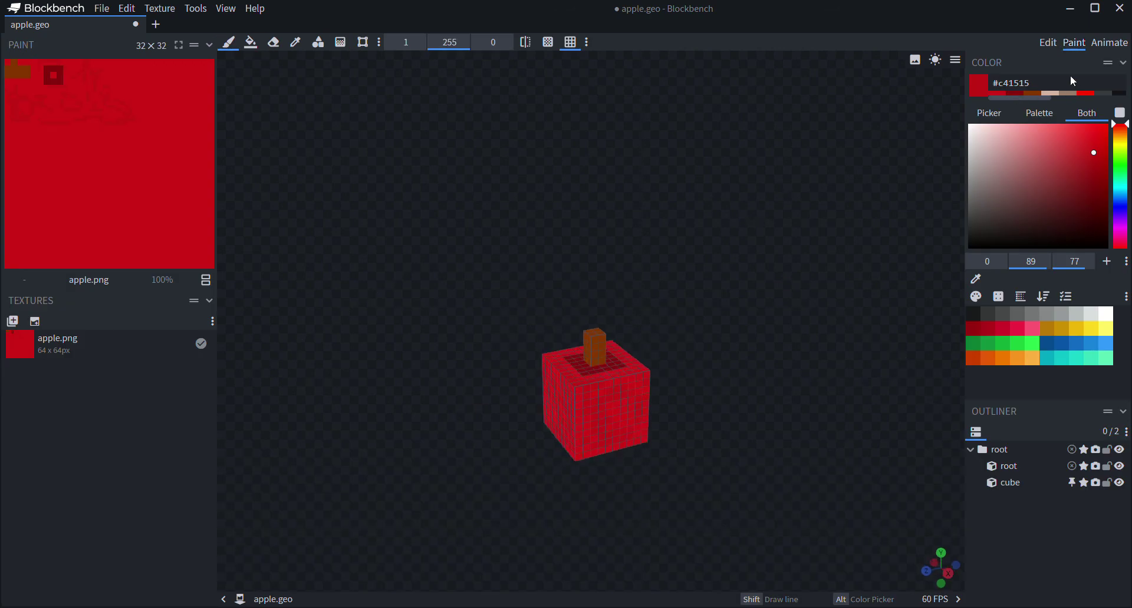